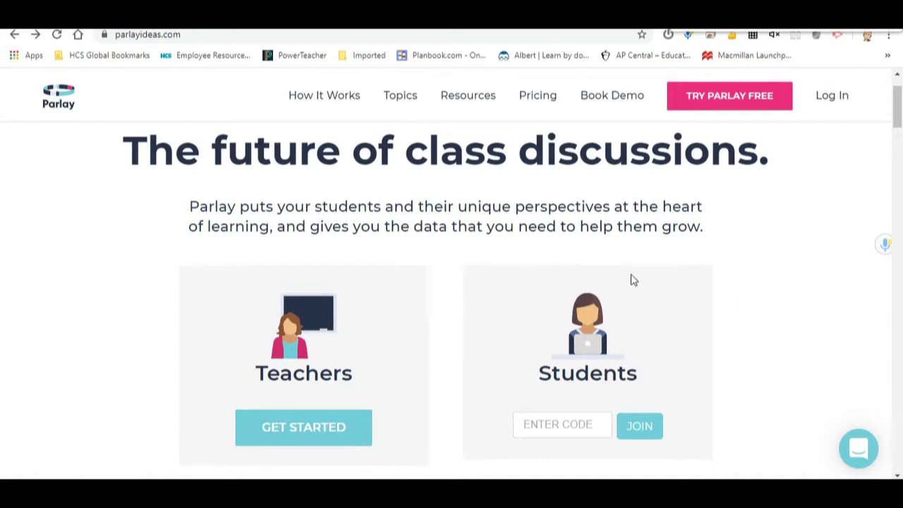
Enter Parlay as a teacher and create a Live RoundTable for My First Course - 001.
left_click(291, 437)
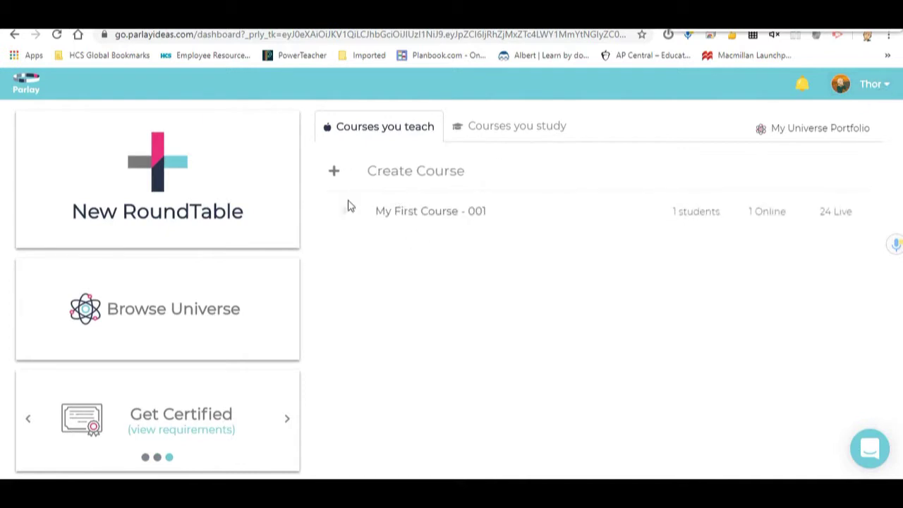
left_click(212, 193)
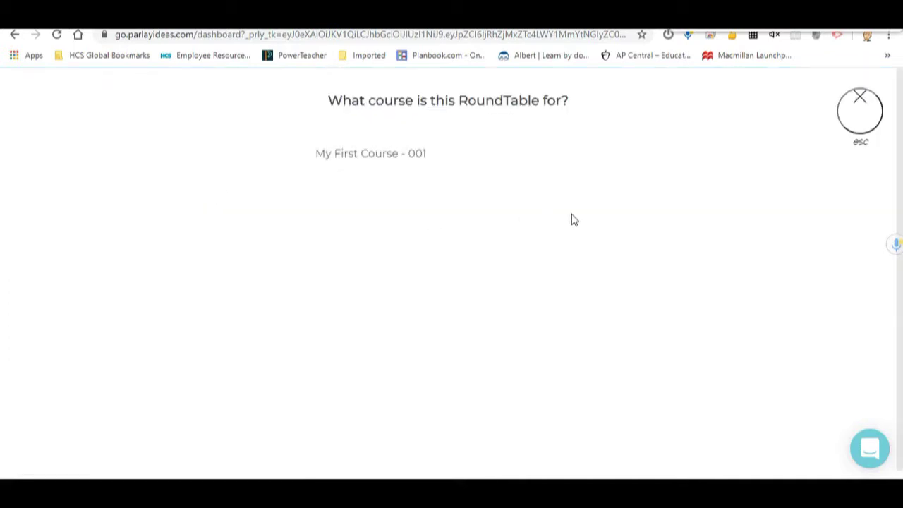
left_click(388, 157)
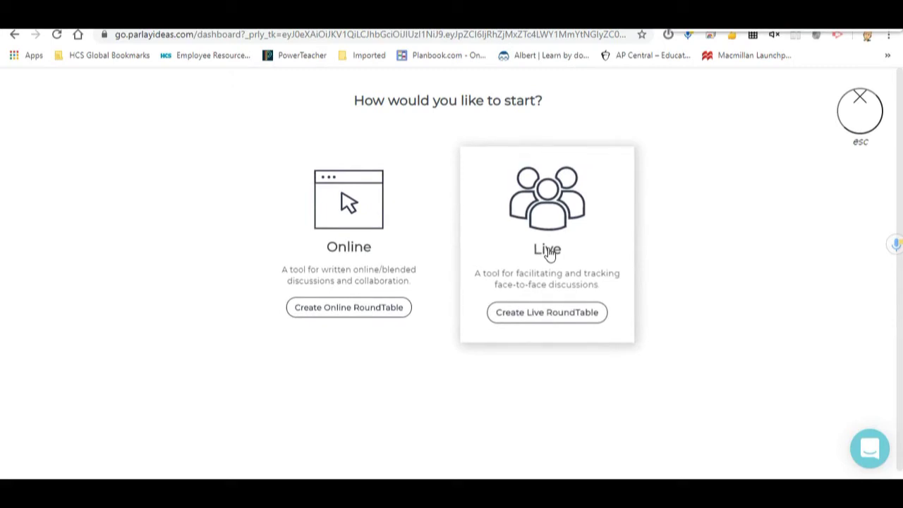
left_click(550, 254)
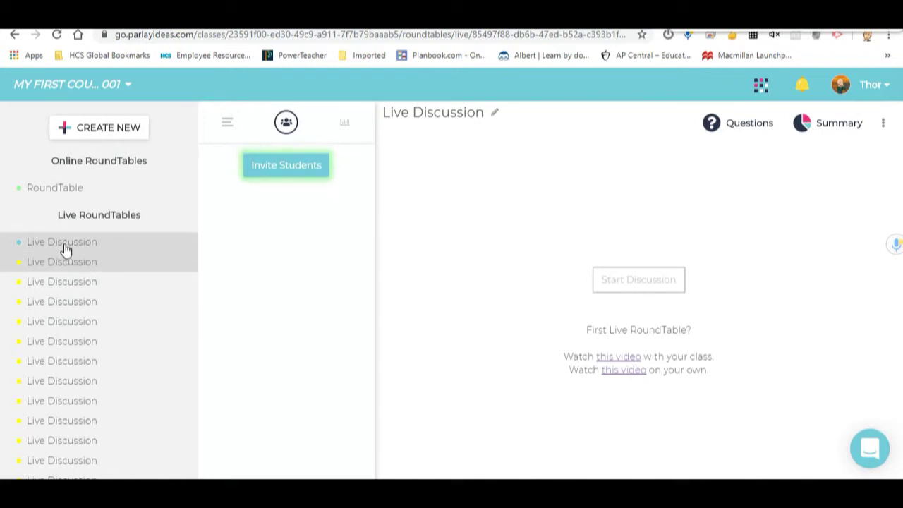
Examine the student invitation options, including the join code, student list and Google Classroom sharing, and close them without inviting anyone.
left_click(302, 174)
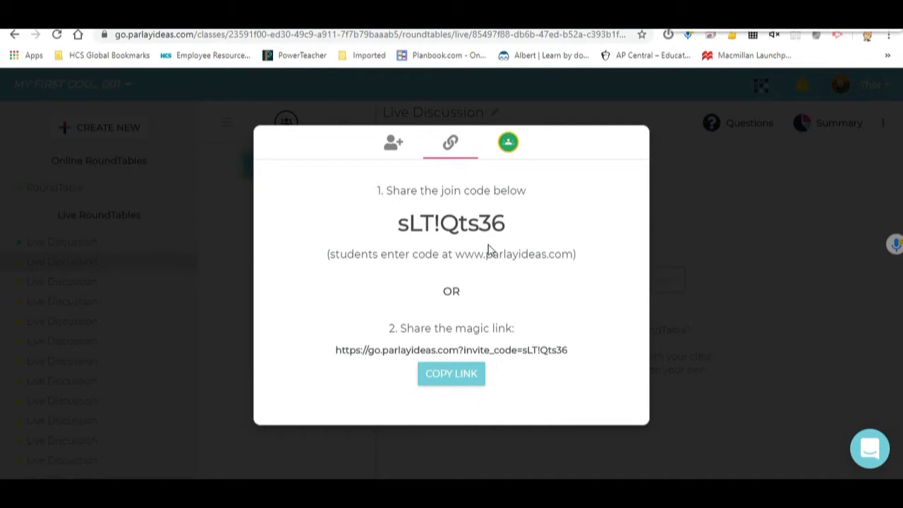
left_click(389, 150)
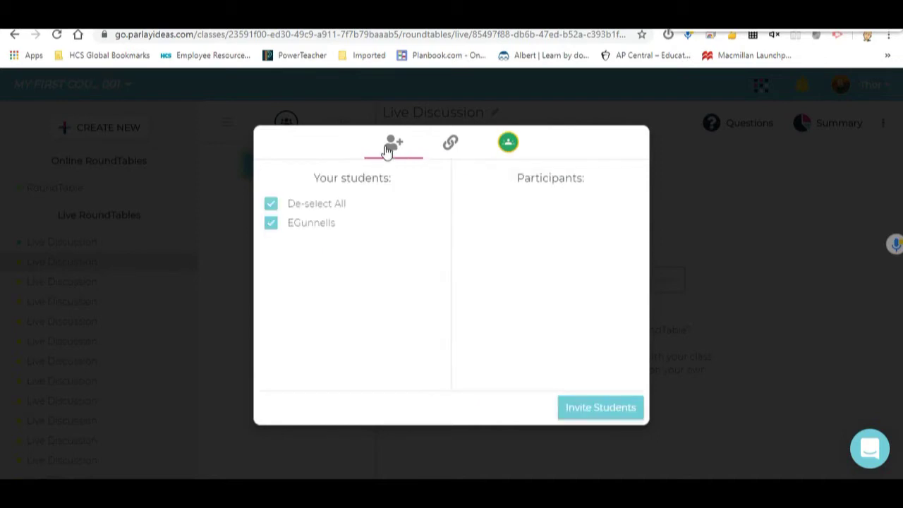
left_click(512, 146)
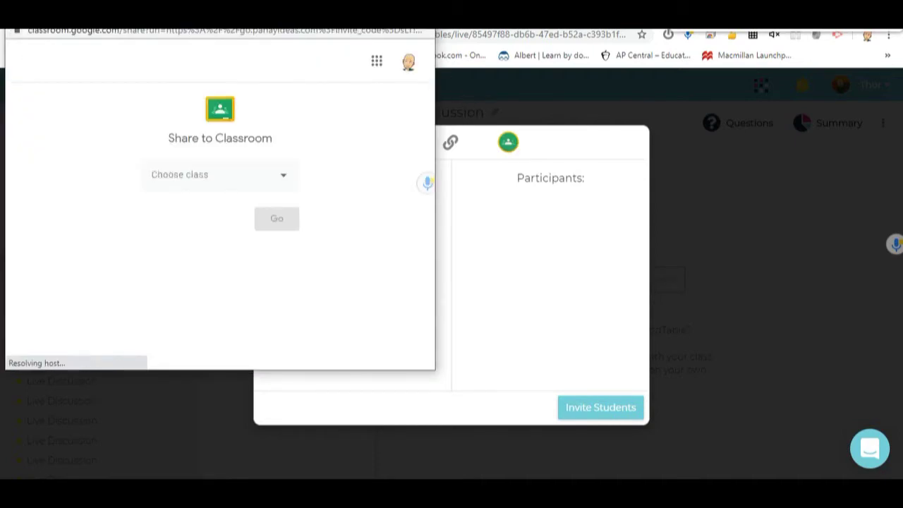
left_click(574, 373)
left_click(680, 232)
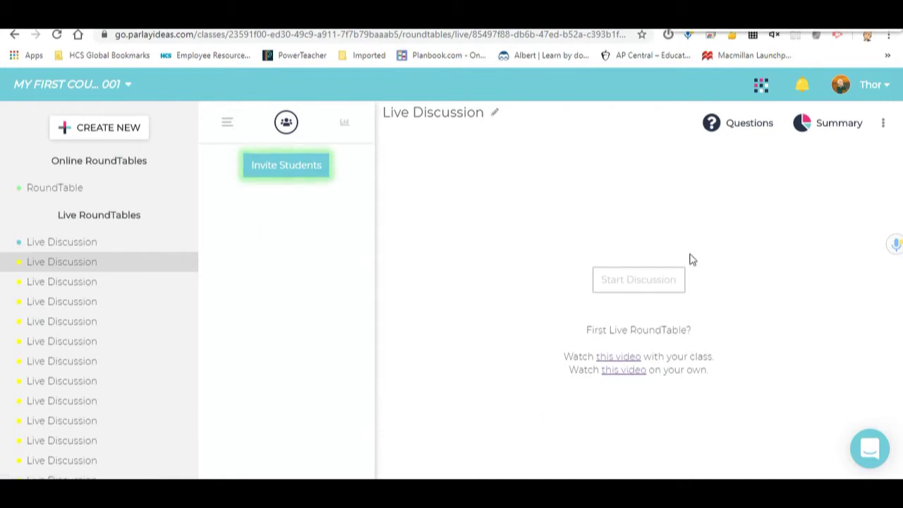
Look over the live discussion's additional options and the shortcuts to the course's other areas.
left_click(885, 123)
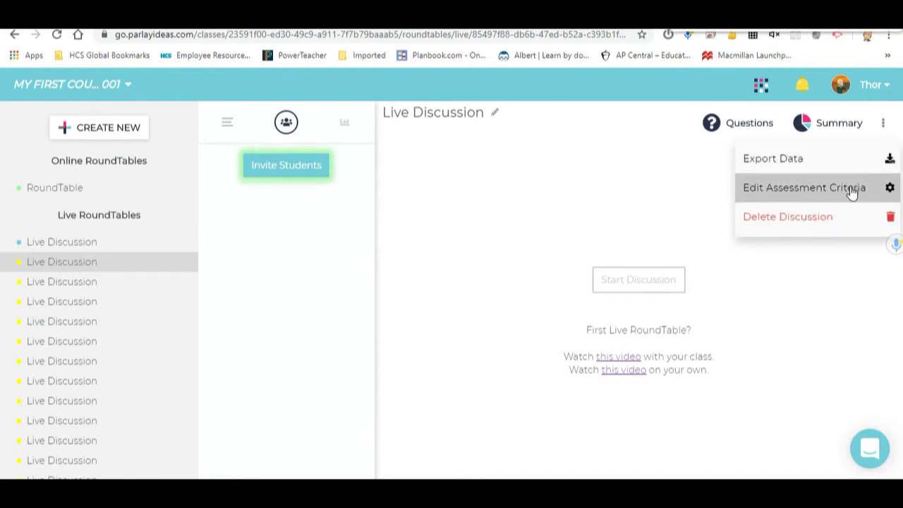
left_click(620, 189)
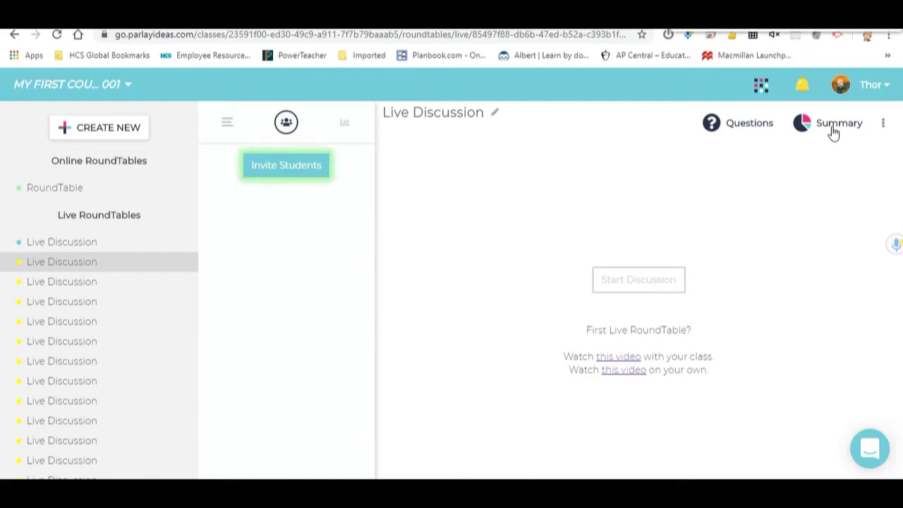
left_click(760, 85)
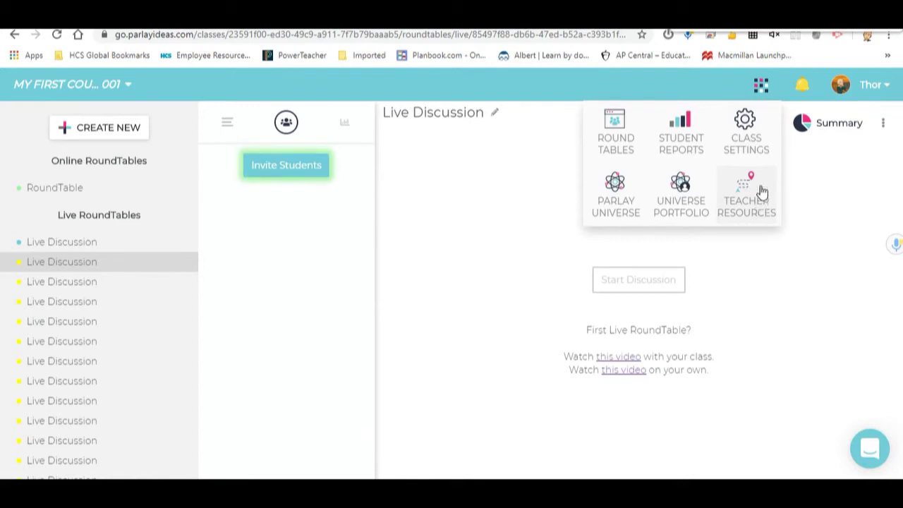
left_click(710, 93)
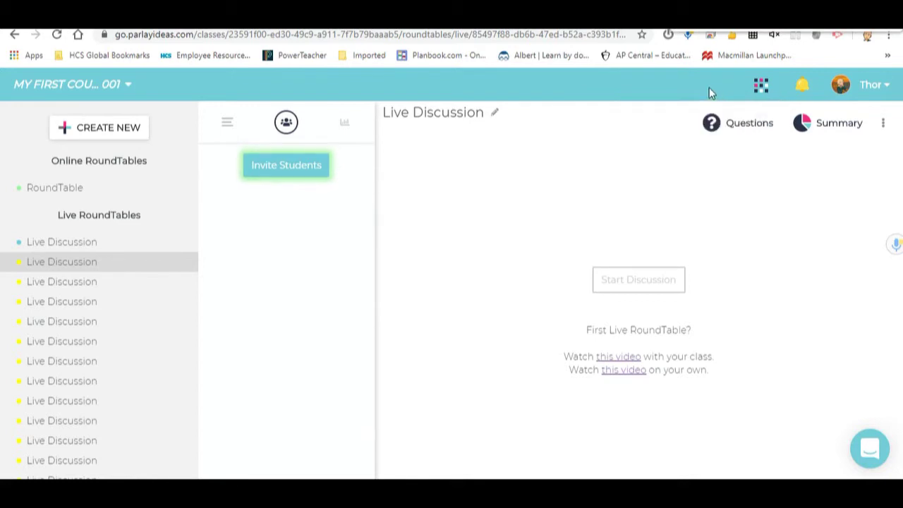
View the Guiding Questions form for the live discussion and close it without adding a question.
left_click(735, 132)
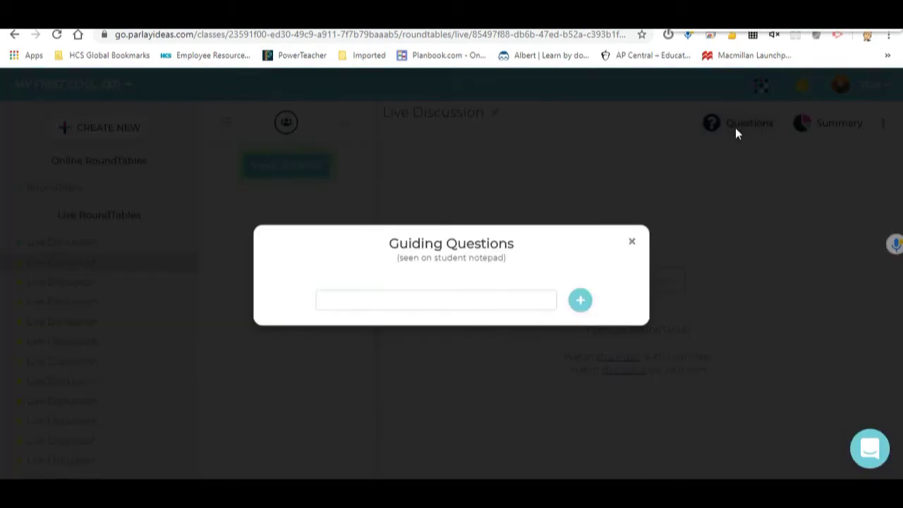
left_click(437, 302)
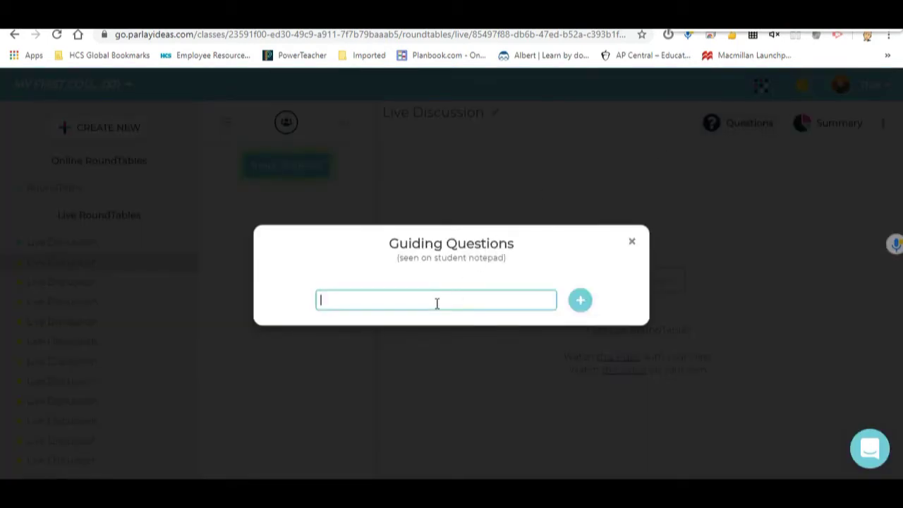
left_click(634, 241)
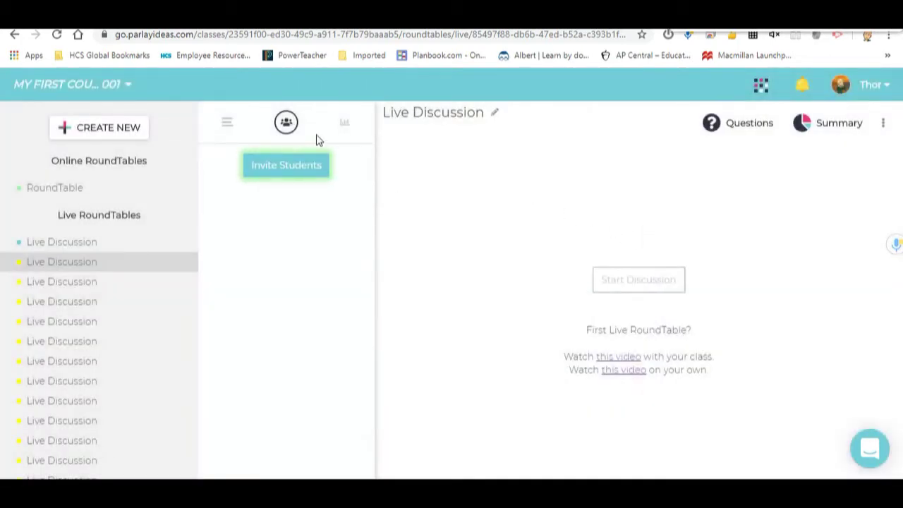
Open the active Live Discussion and, in the student view, submit the new idea "hey!" and tap out.
left_click(77, 252)
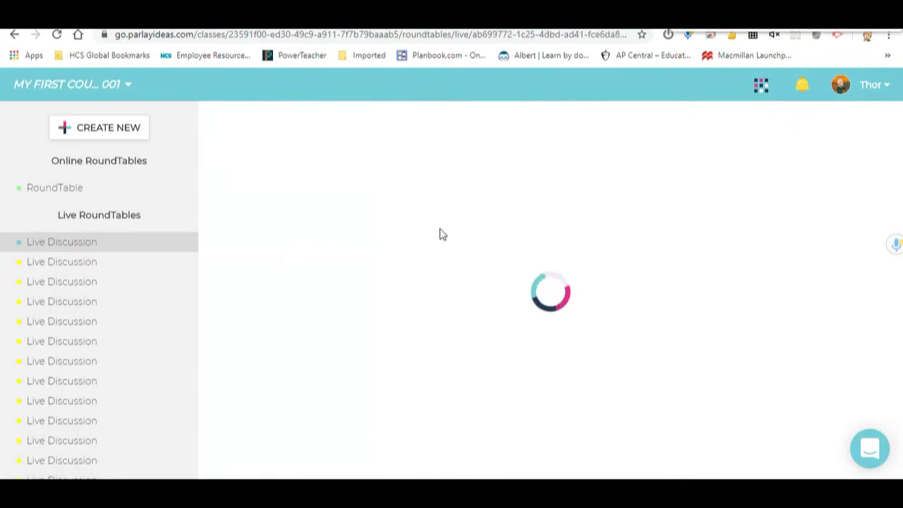
mouse_move(258, 198)
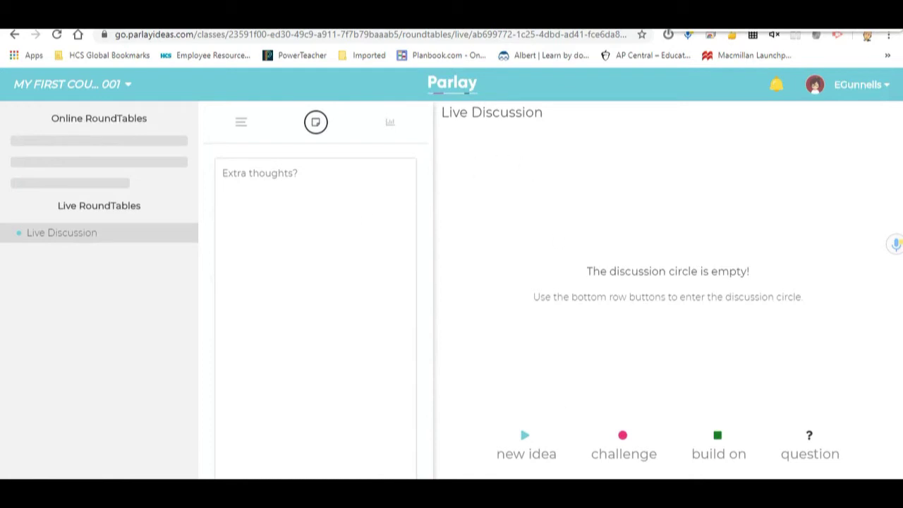
left_click(532, 443)
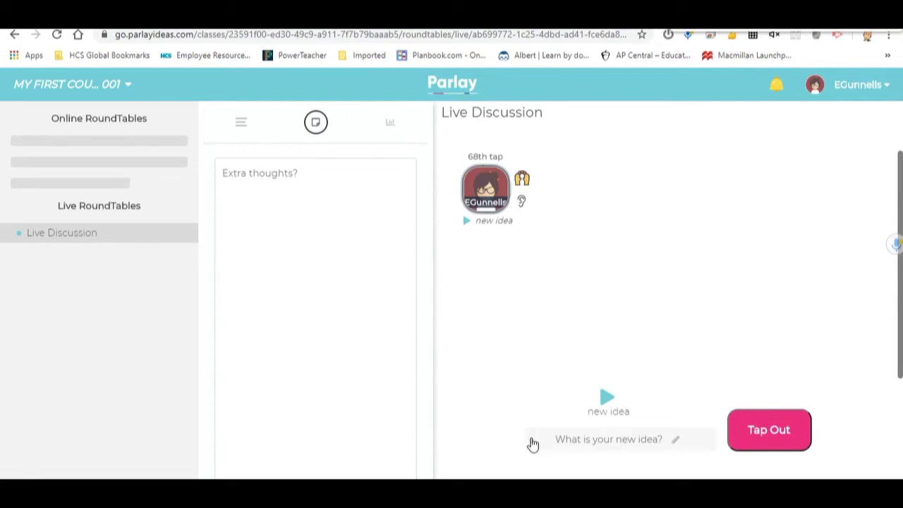
left_click(610, 445)
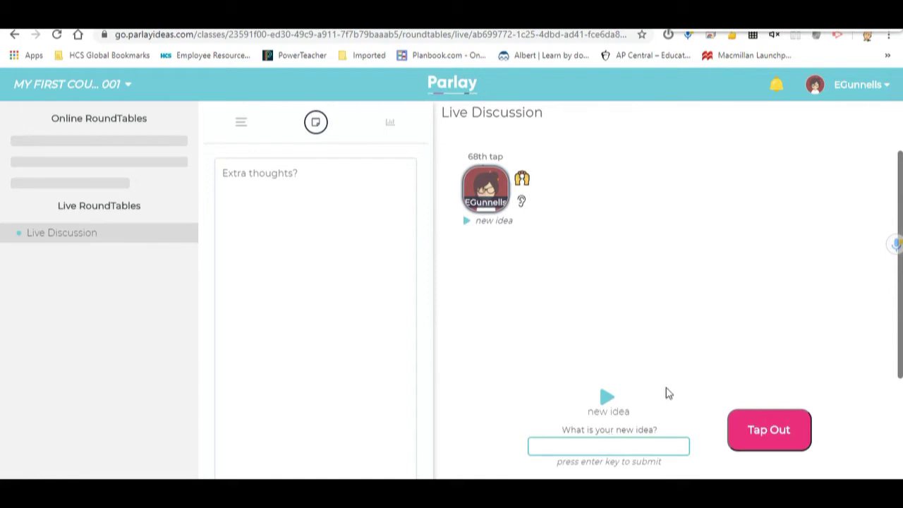
type("hey!")
key("Return")
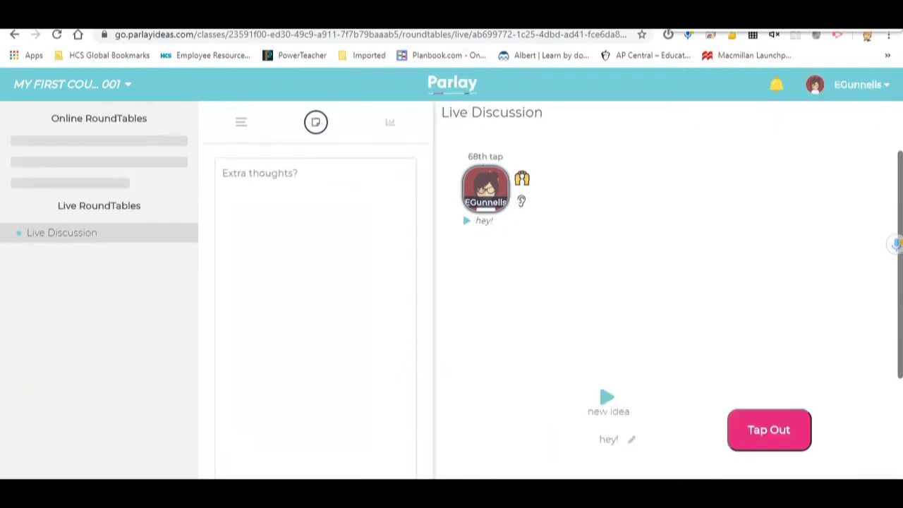
left_click(778, 442)
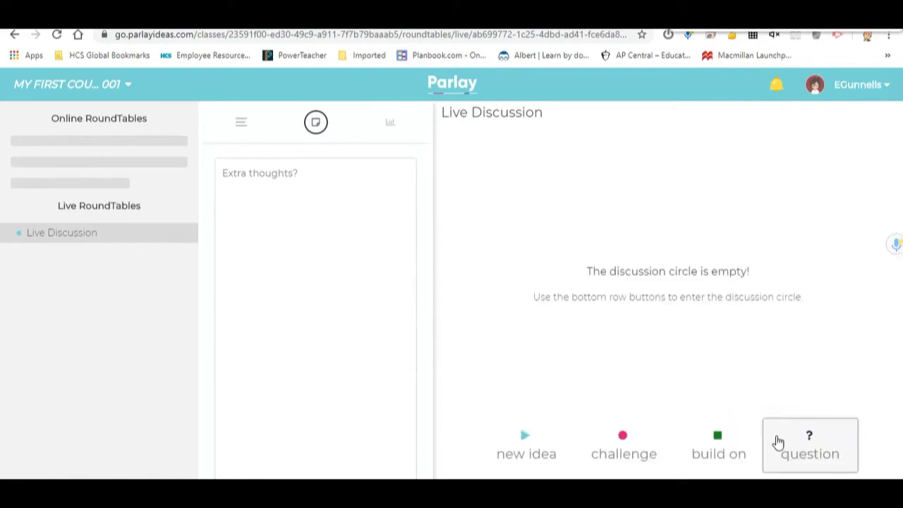
As the student, enter the discussion circle with a challenge and with a build on, tapping out after each.
left_click(623, 447)
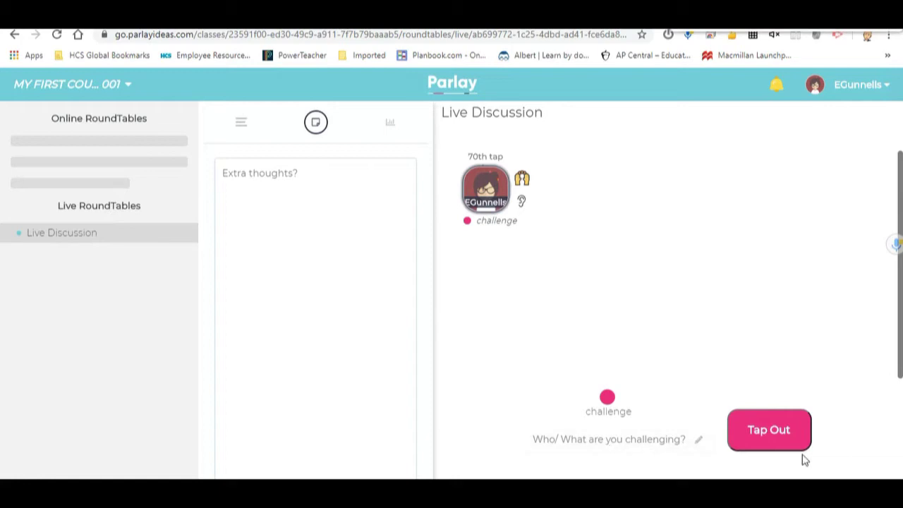
left_click(801, 431)
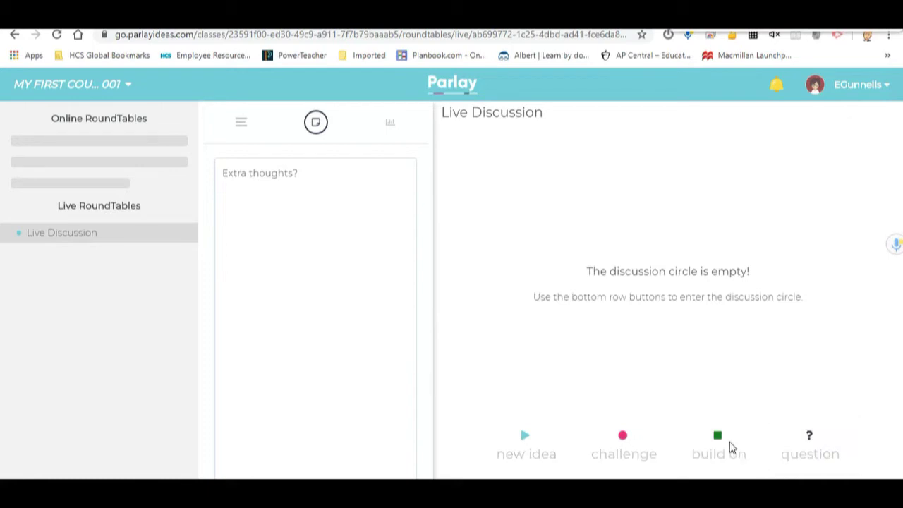
left_click(731, 446)
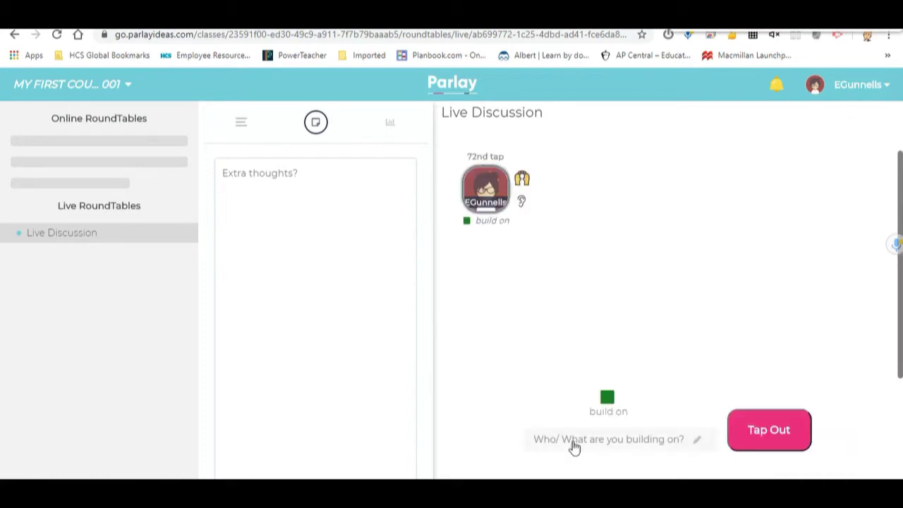
left_click(752, 430)
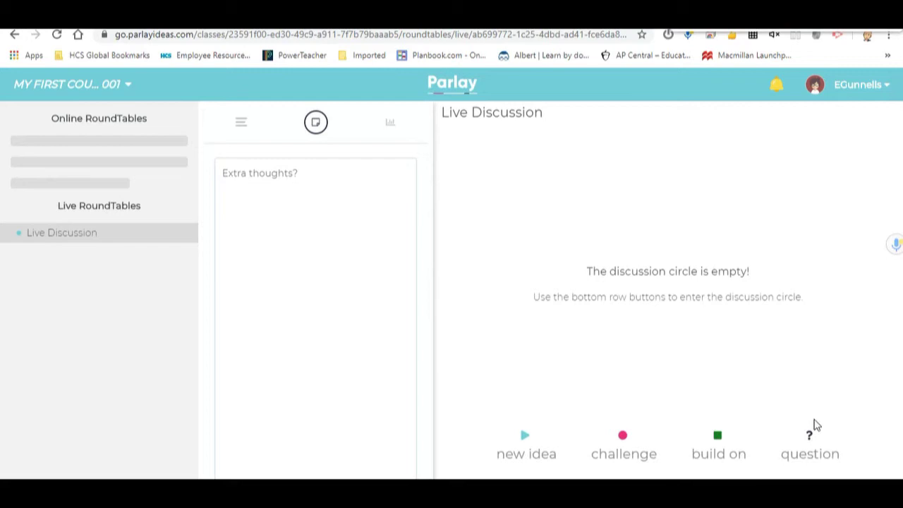
As the student, enter the discussion circle with a question and submit "The poem?" as its subject.
left_click(816, 442)
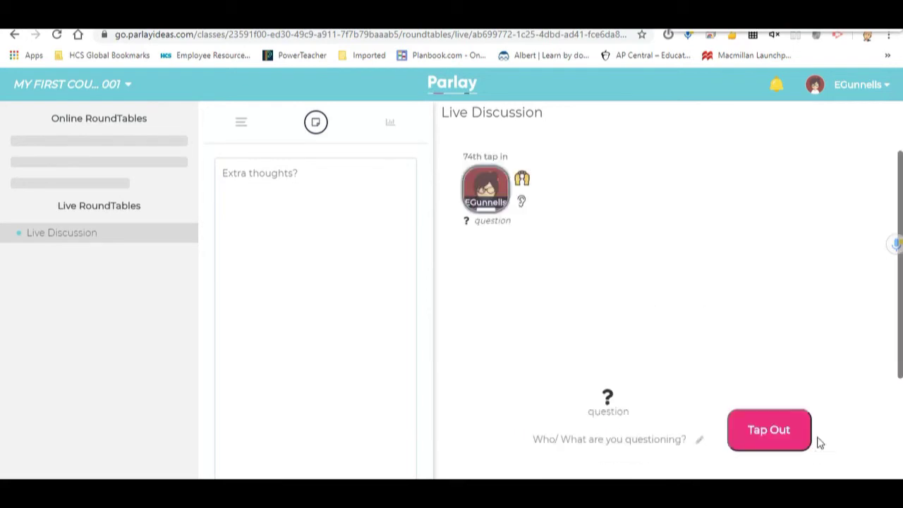
left_click(632, 442)
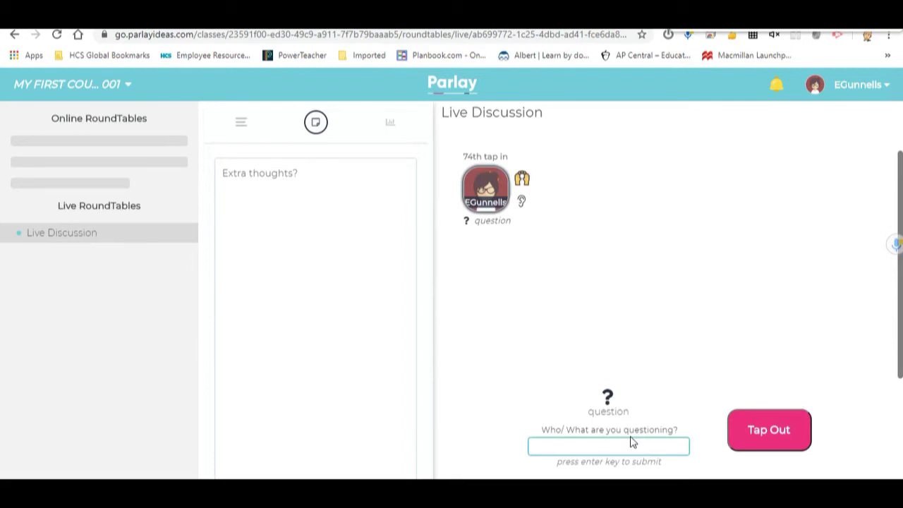
type("The poem?")
key("Return")
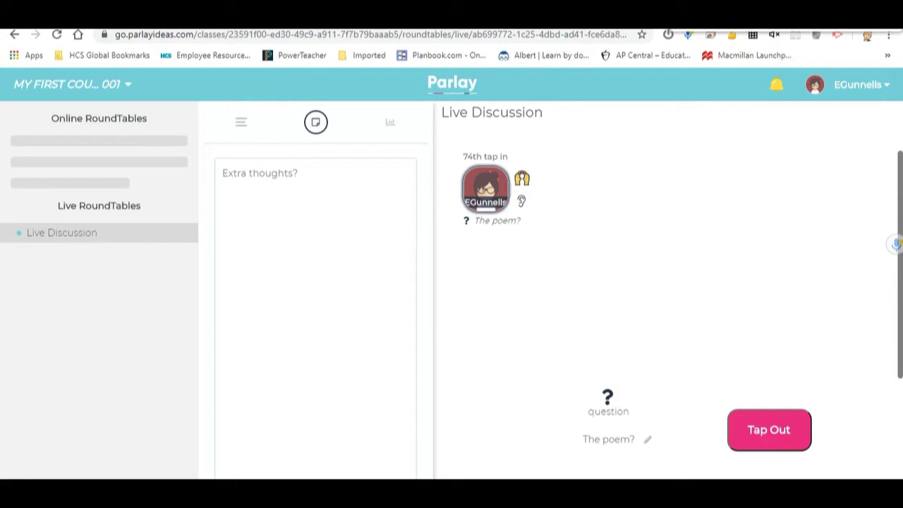
In the teacher view, signal interest in hearing the student speak, and tap the student out of and back into the discussion circle.
left_click(494, 14)
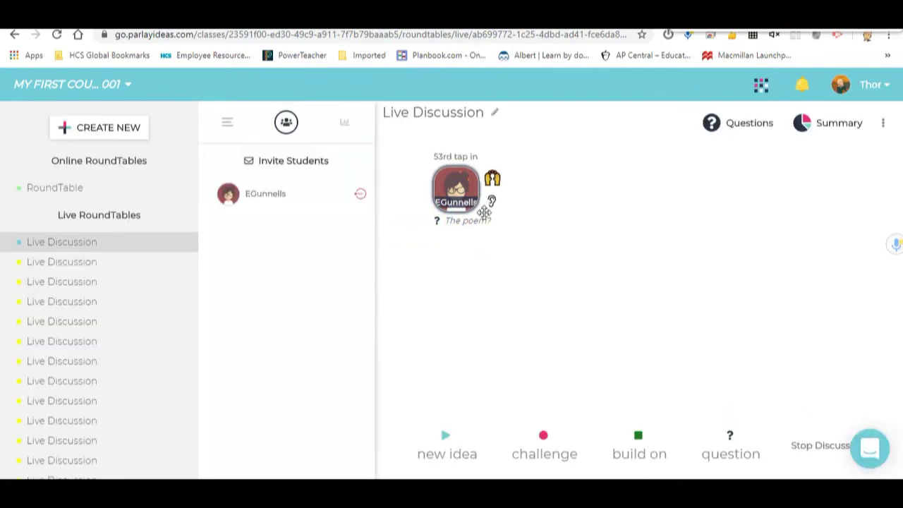
left_click(493, 203)
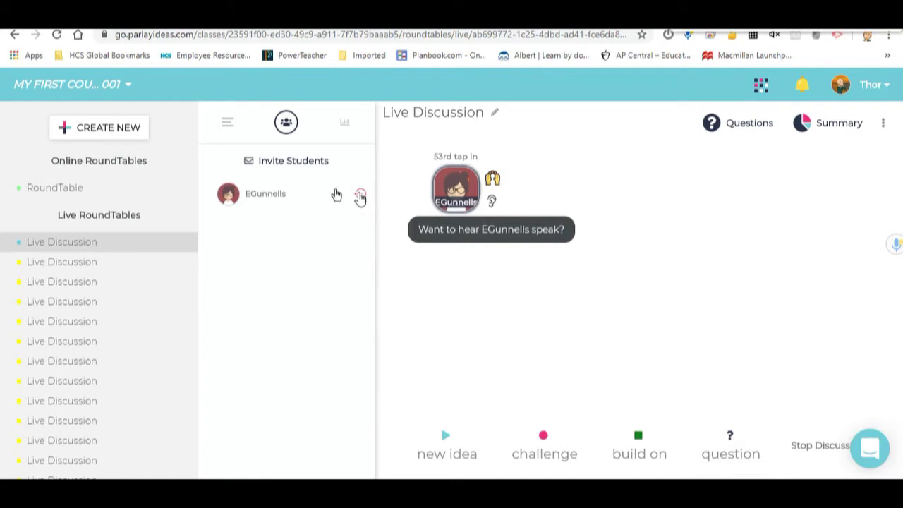
left_click(360, 195)
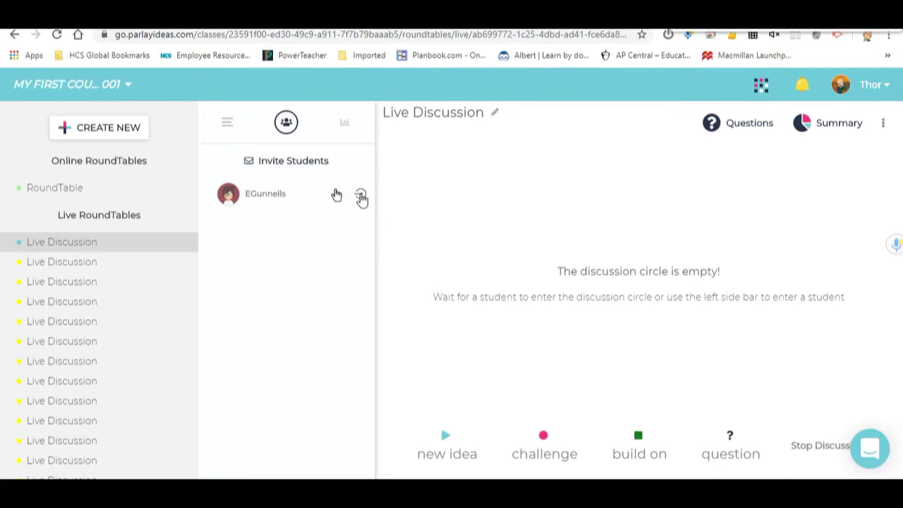
left_click(360, 197)
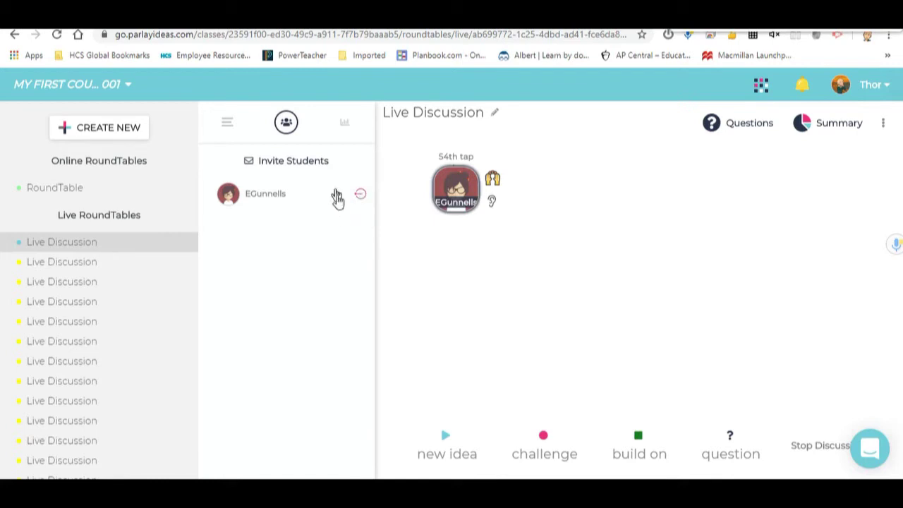
View the nudge message for the student, cancel it unsent, and show the discussion's polls.
left_click(337, 198)
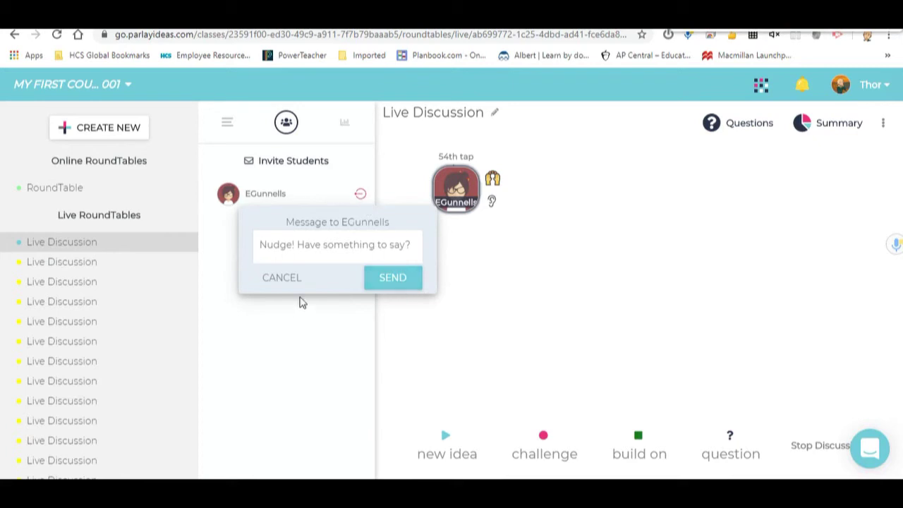
left_click(289, 280)
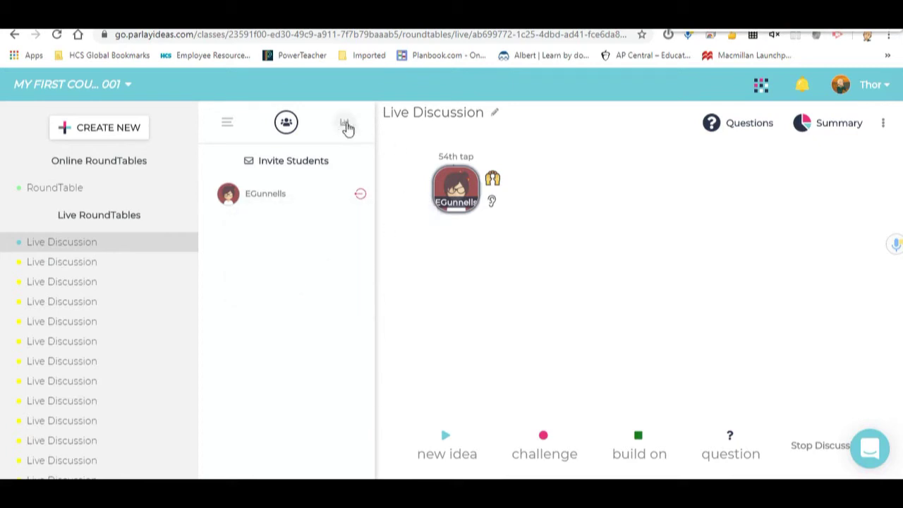
left_click(346, 125)
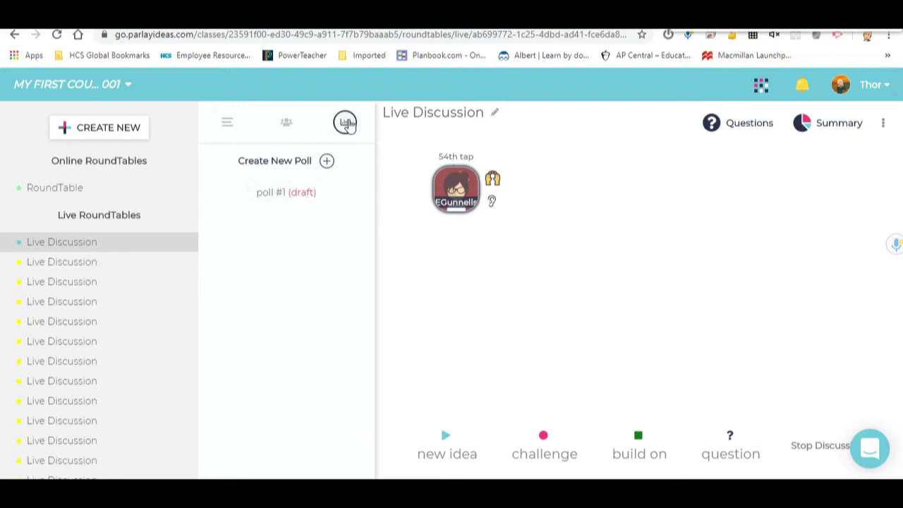
Show the discussion's student list, and look through the Google Meet Enhancements PDF from Nod down to Dualless.
left_click(286, 124)
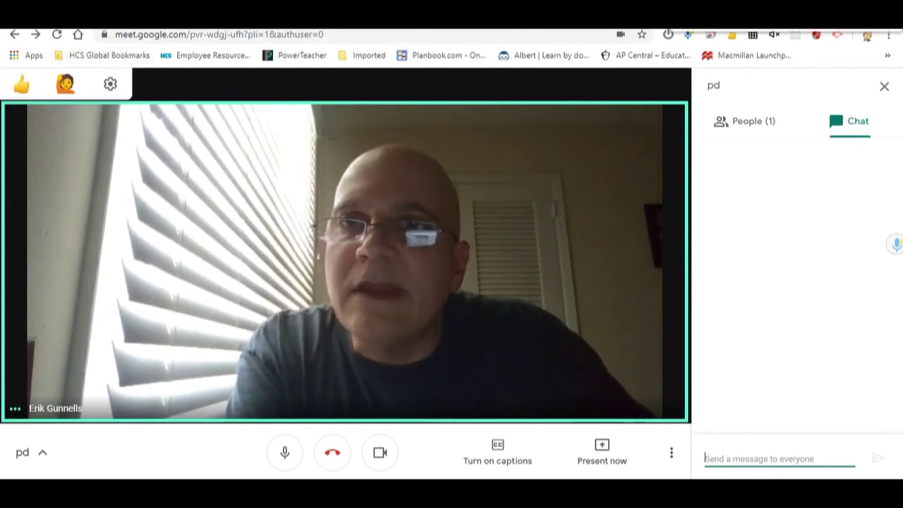
key("ctrl+Tab")
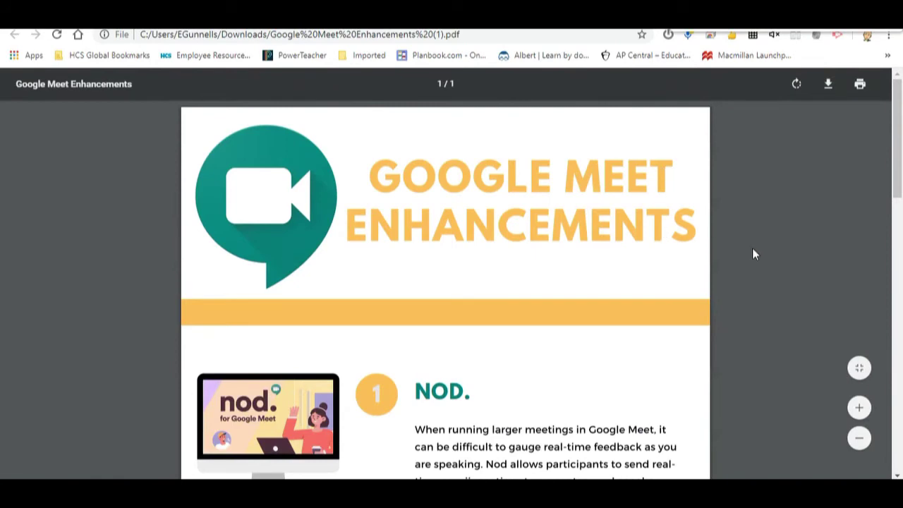
scroll(753, 252, "down", 5)
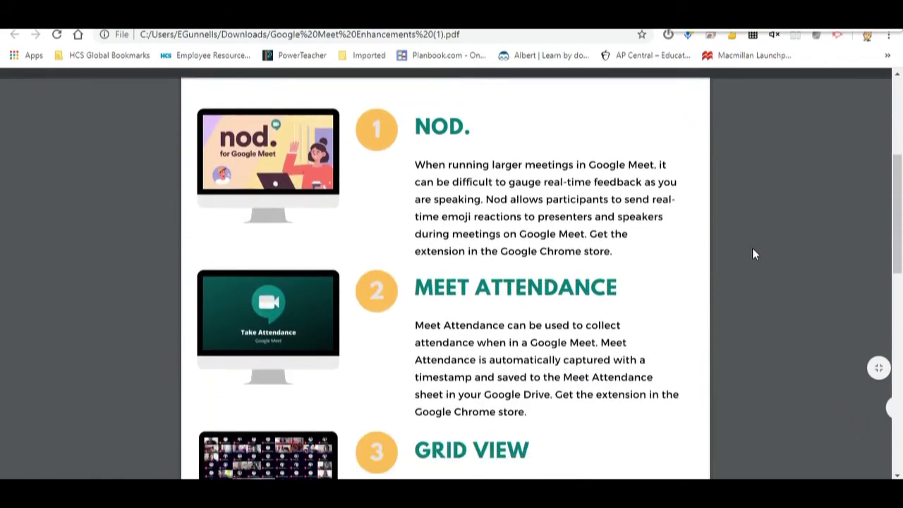
scroll(753, 250, "down", 10)
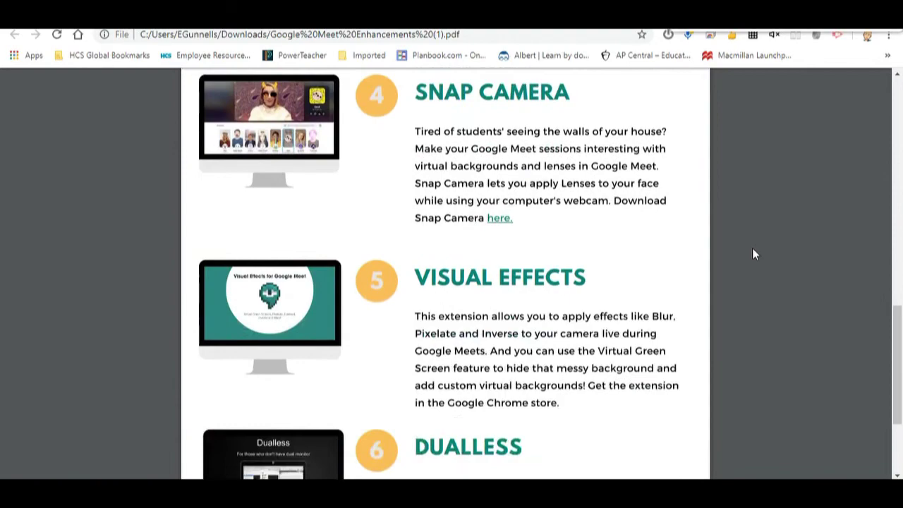
scroll(752, 248, "down", 3)
scroll(752, 247, "up", 13)
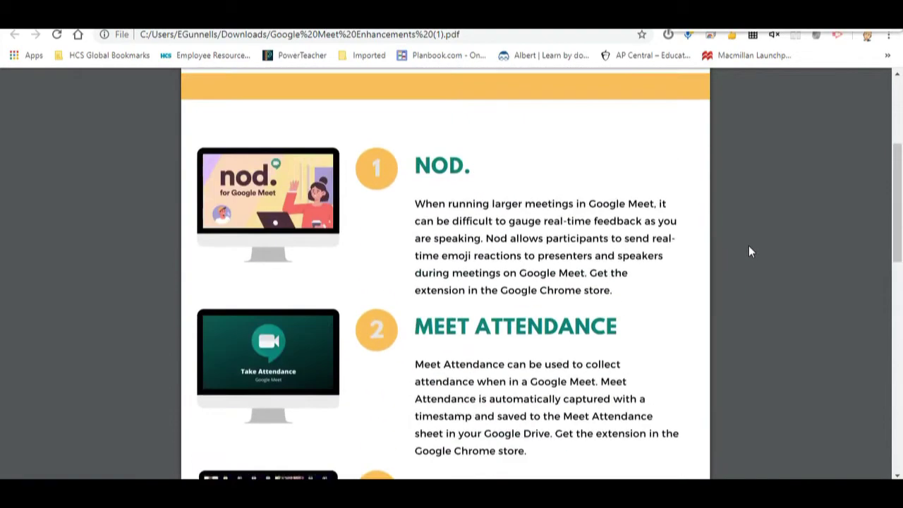
scroll(750, 252, "up", 4)
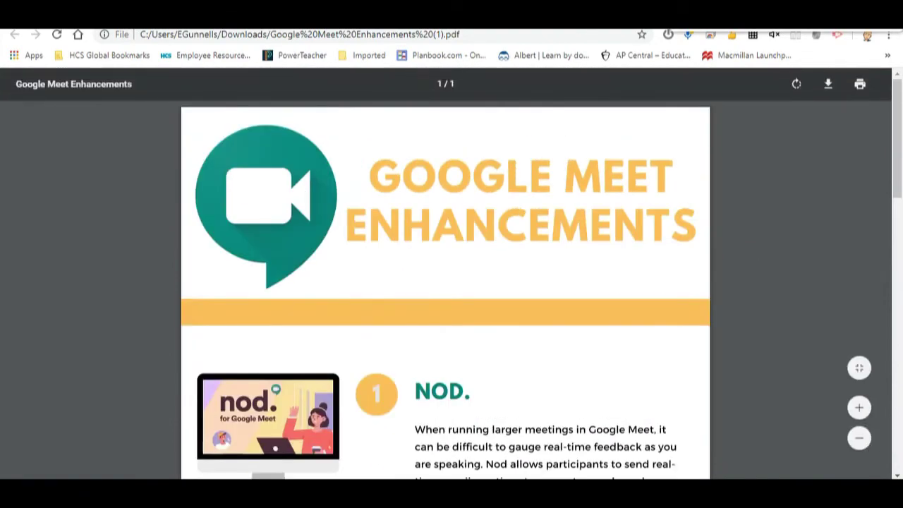
Switch to the Google Meet call, send a thumbs-up reaction with Nod, and raise a hand.
key("ctrl+Tab")
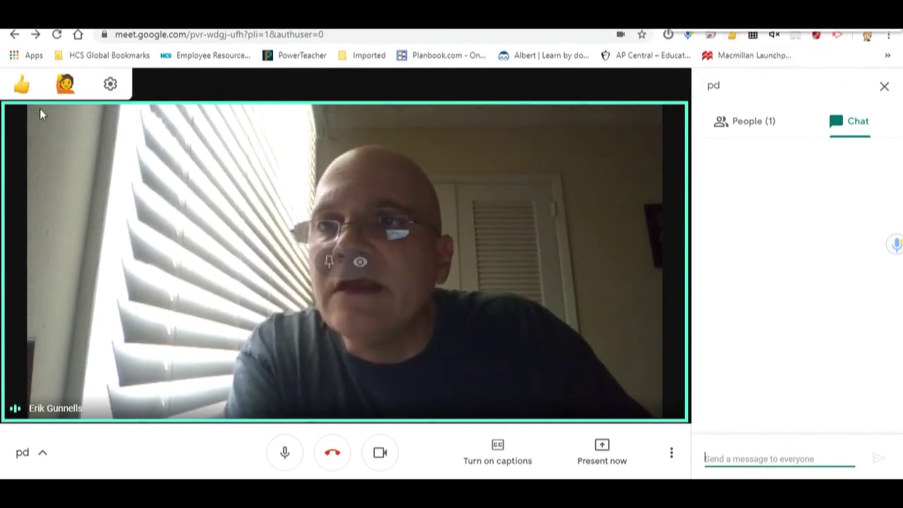
mouse_move(22, 87)
left_click(27, 129)
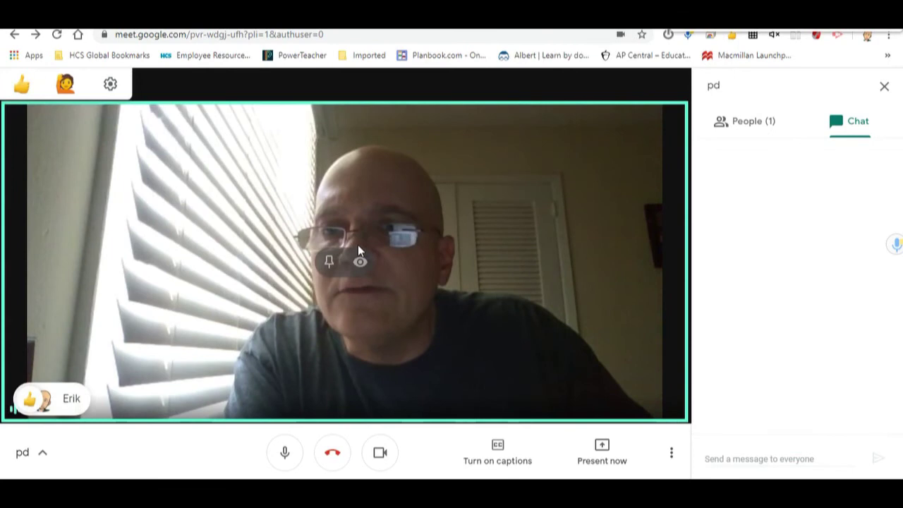
mouse_move(26, 94)
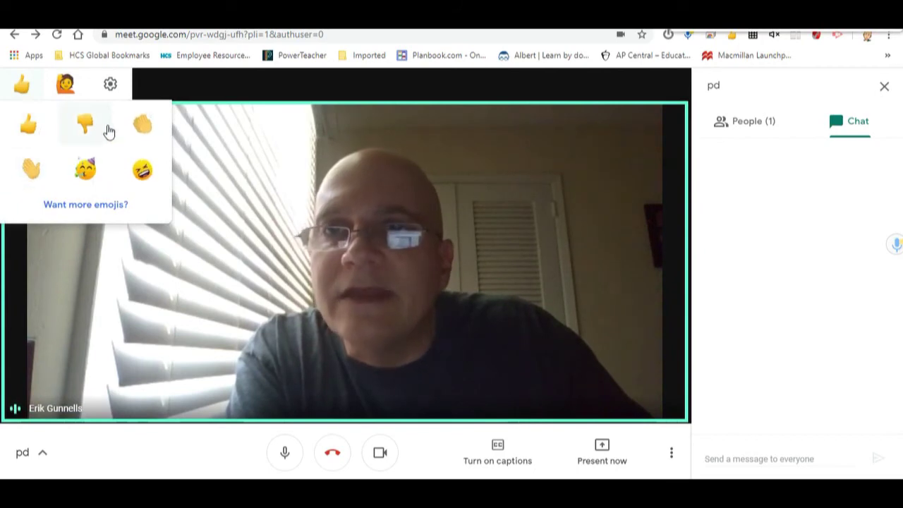
left_click(65, 86)
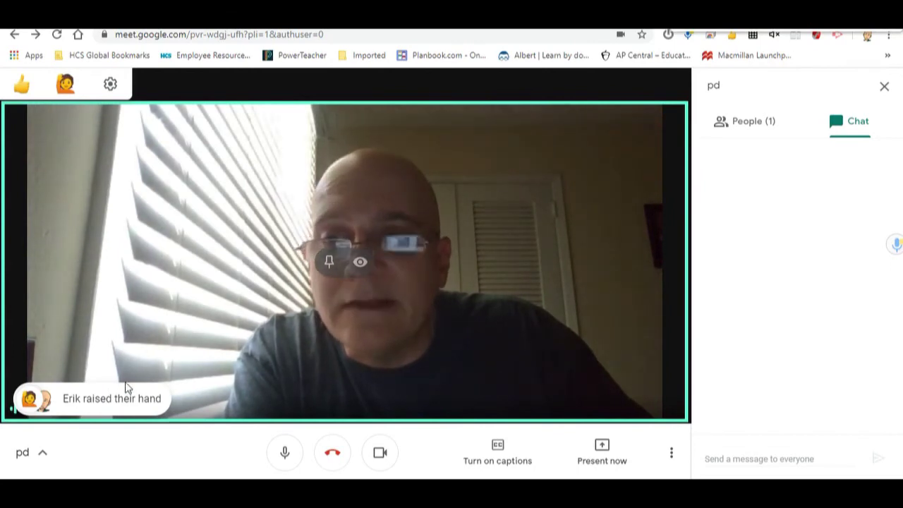
mouse_move(118, 407)
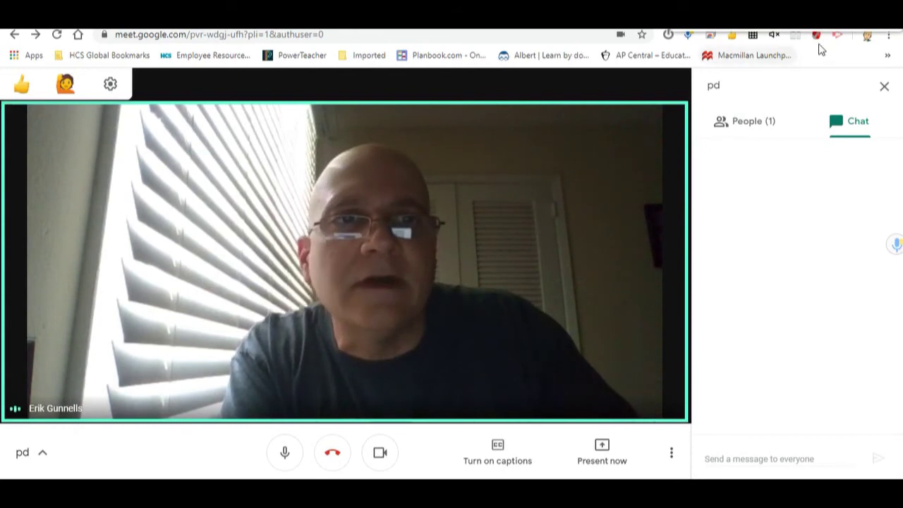
Close the meeting chat and split the screen 5:5 with Dualless, with the Parlay Live Discussion beside the call.
left_click(886, 87)
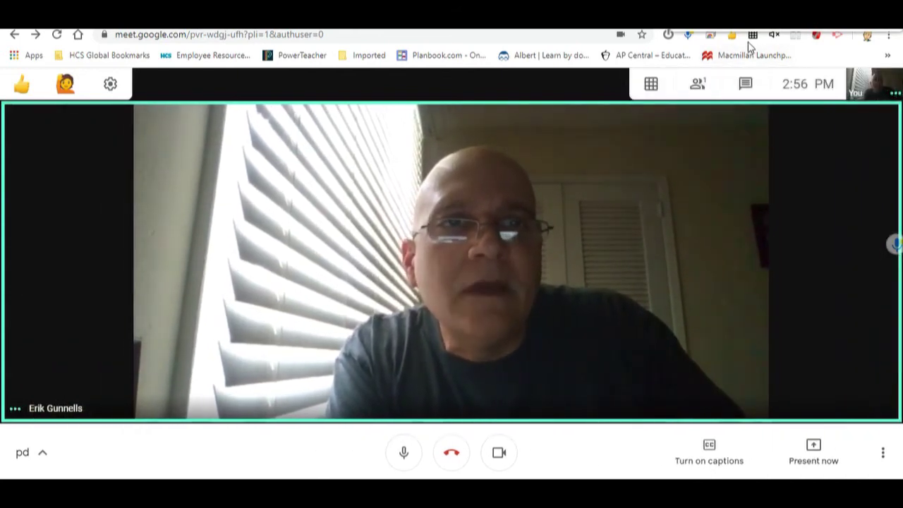
mouse_move(653, 94)
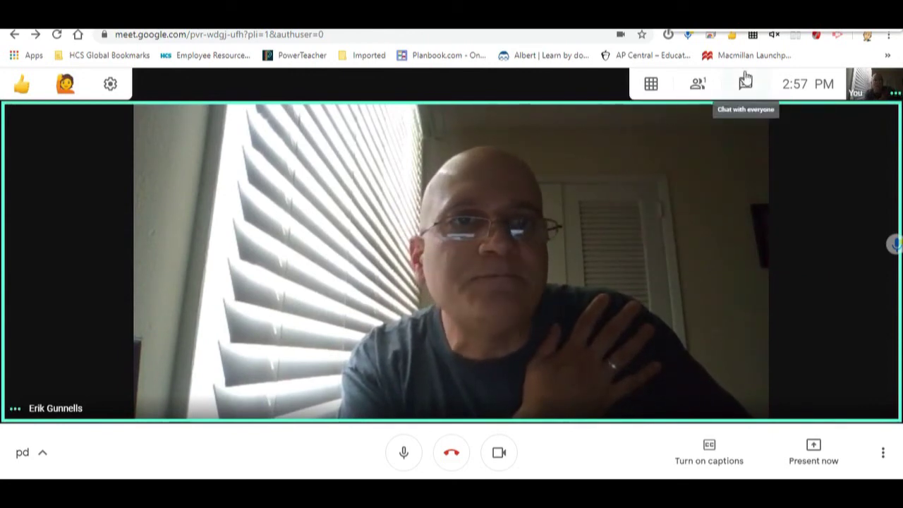
left_click(794, 40)
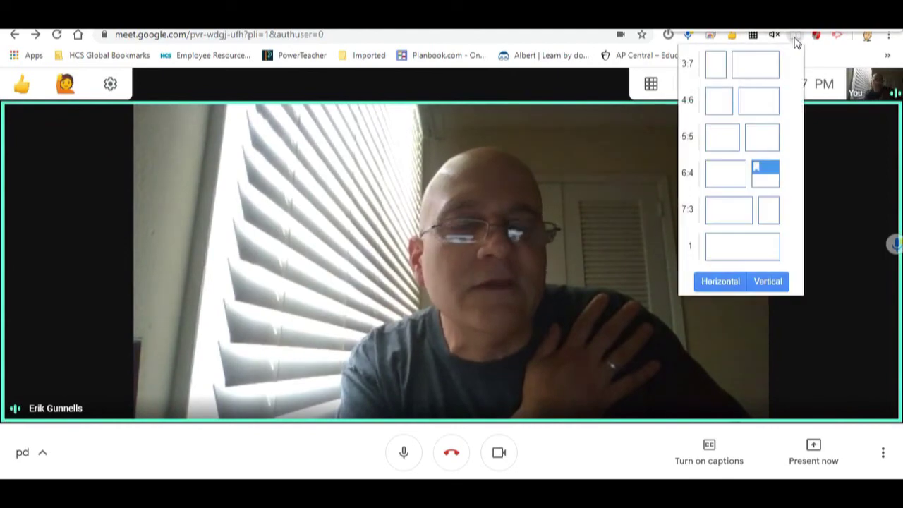
left_click(722, 137)
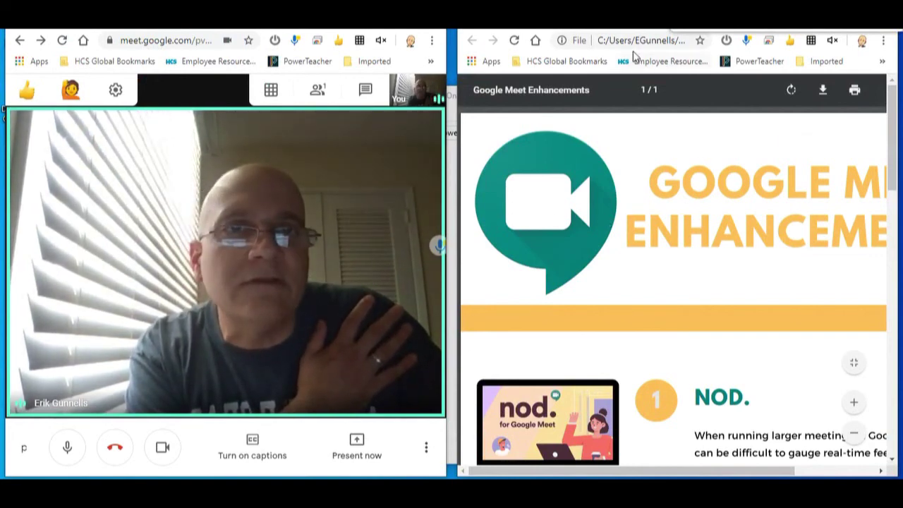
left_click(652, 27)
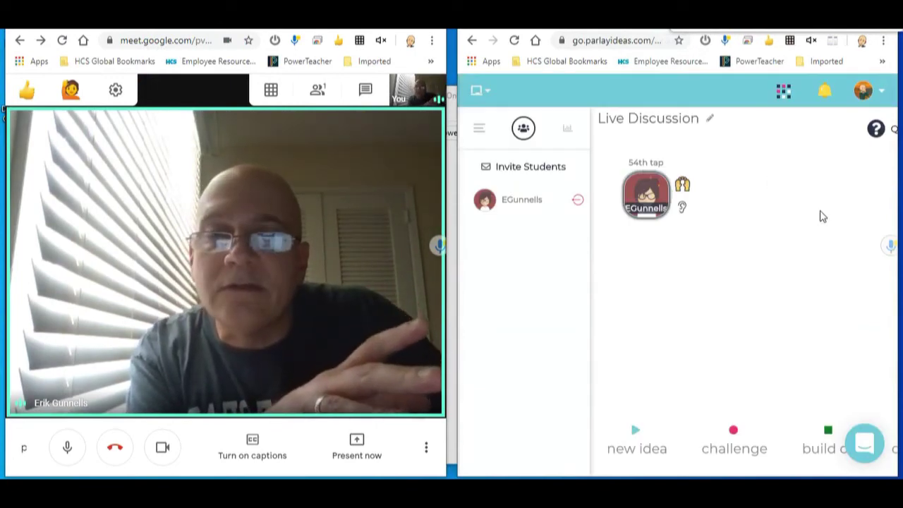
Open the meeting chat beside the discussion, and demonstrate Nod's emoji reactions and hand raising.
left_click(367, 93)
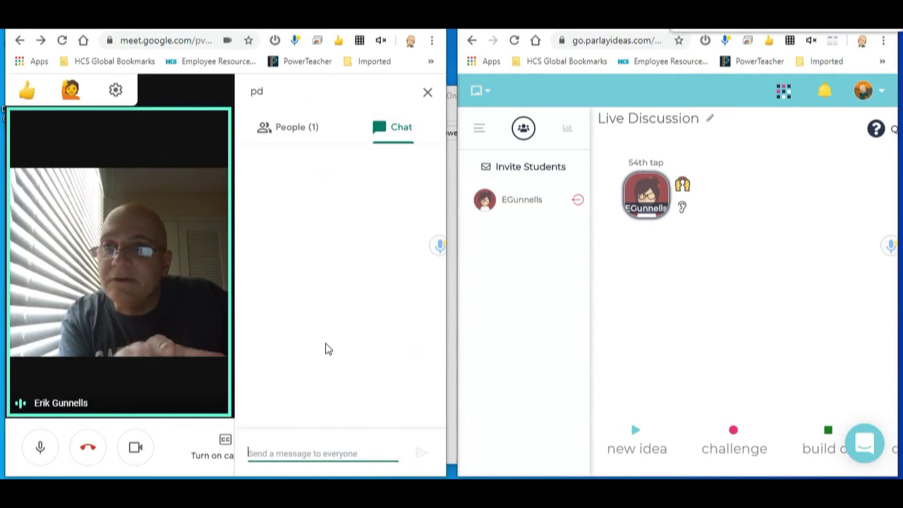
left_click(28, 90)
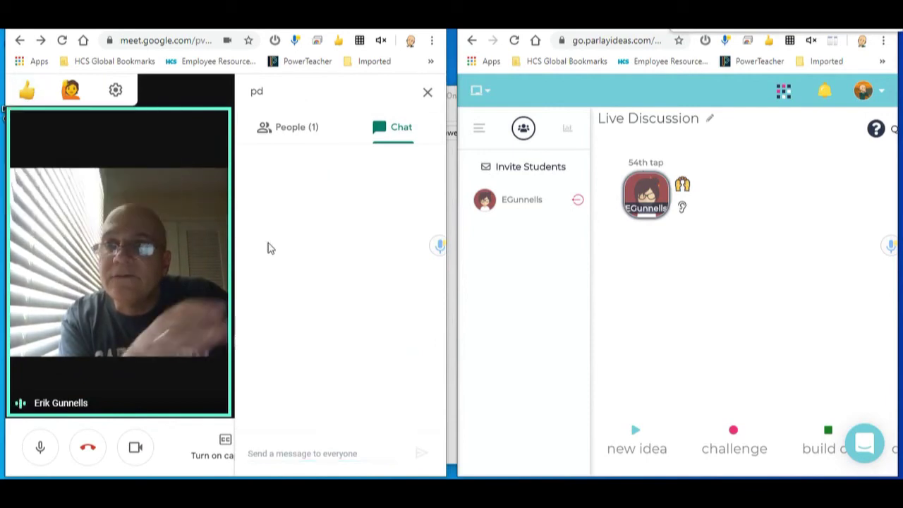
left_click(25, 94)
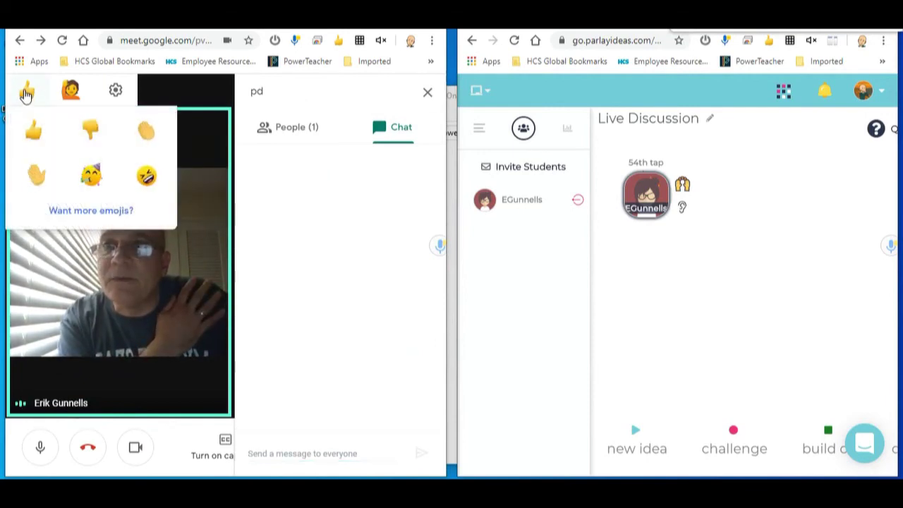
left_click(70, 93)
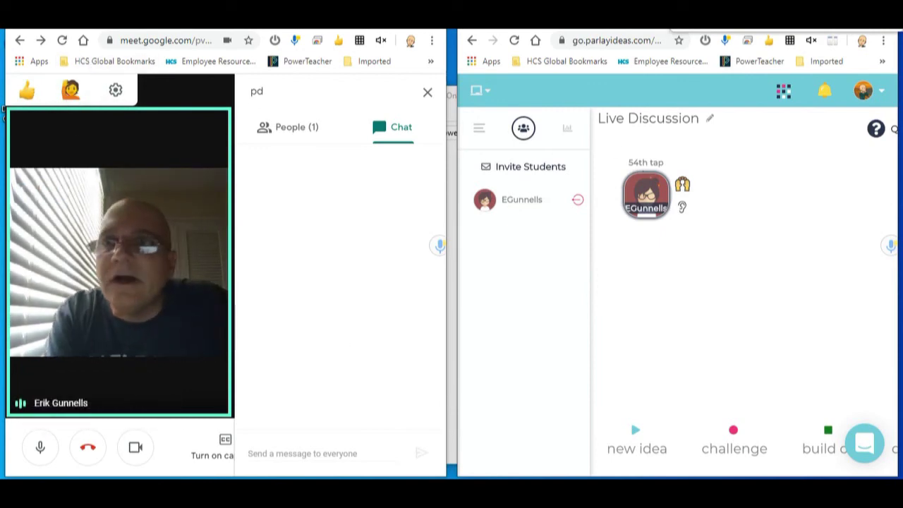
Return the Meet window to full width and look through the poets in the #teachlivingpoets Infographic PDF.
key("super+Up")
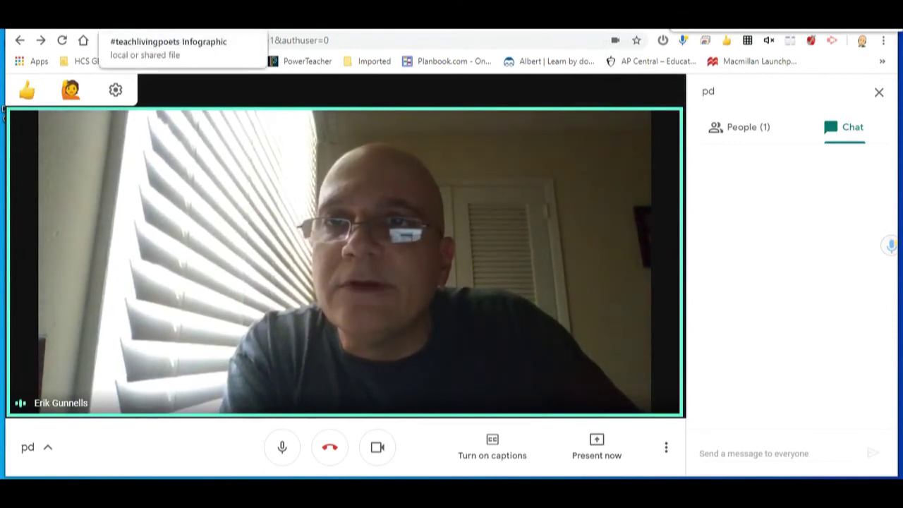
left_click(177, 21)
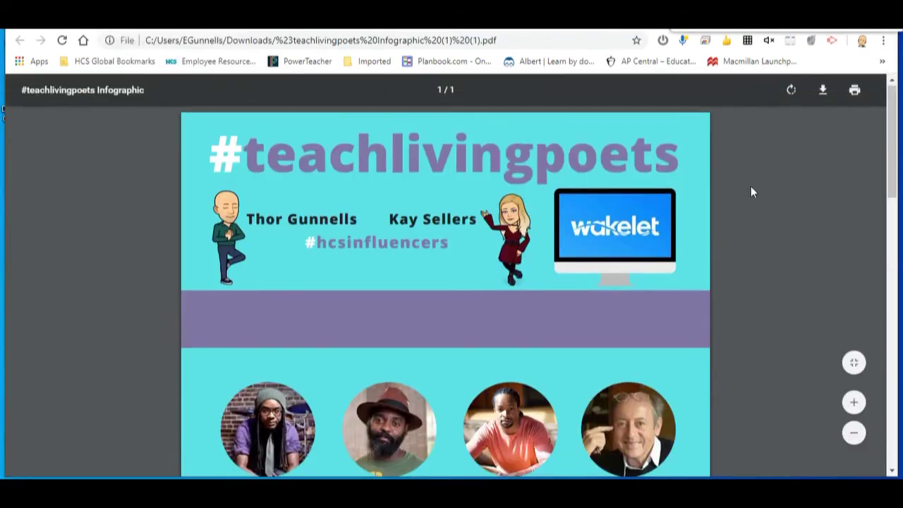
scroll(751, 186, "down", 4)
scroll(750, 186, "down", 3)
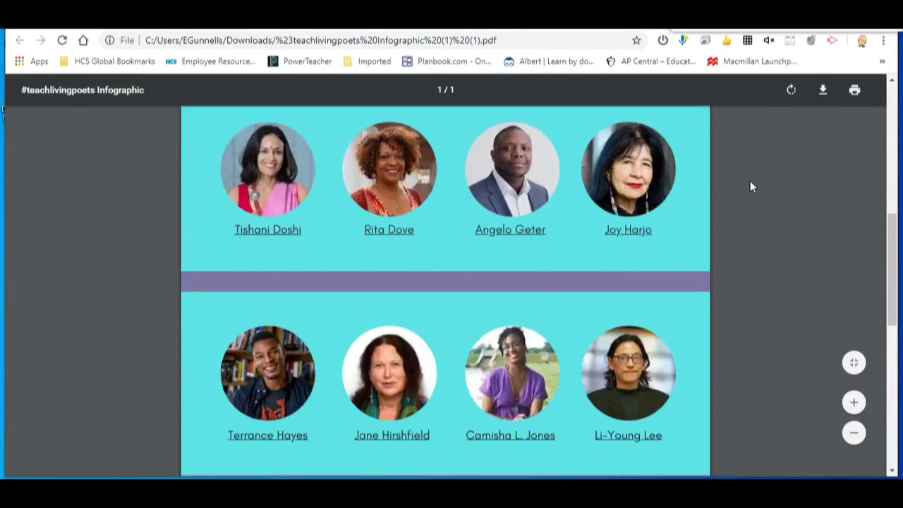
scroll(750, 186, "down", 2)
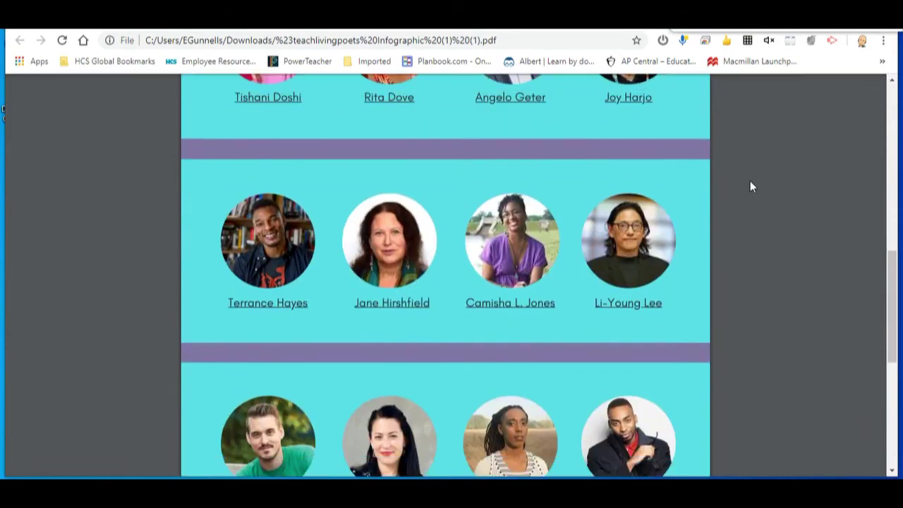
scroll(750, 186, "up", 6)
scroll(750, 187, "up", 3)
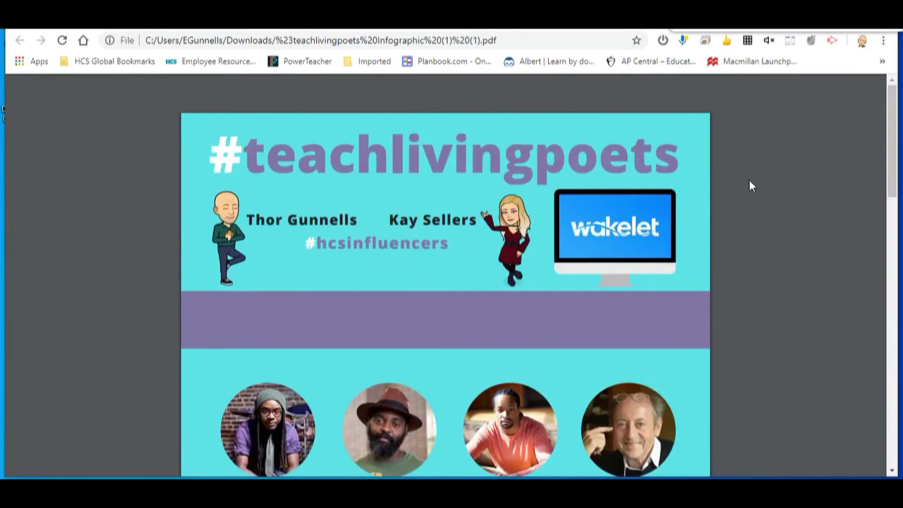
Show the Wakelet infographic PDF, and look through the poem page "The United States of Anxiety" with its video and text.
key("ctrl+Tab")
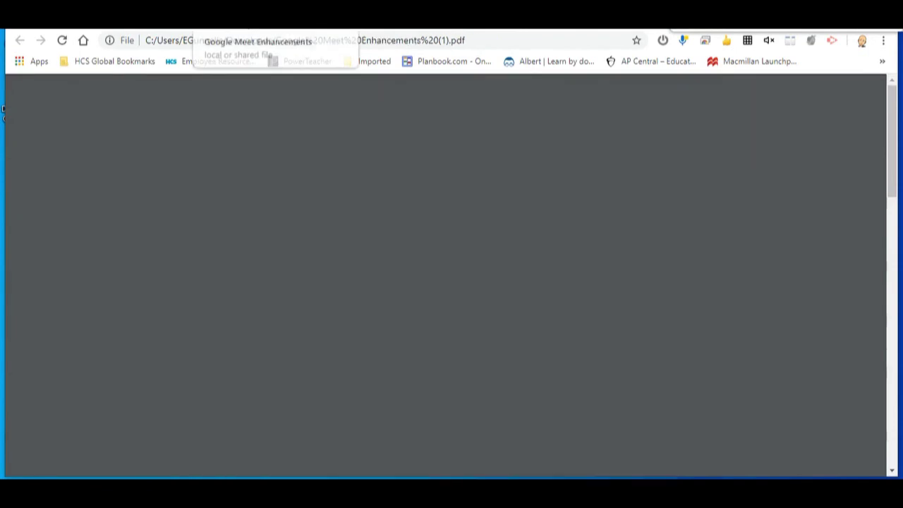
key("ctrl+shift+Tab")
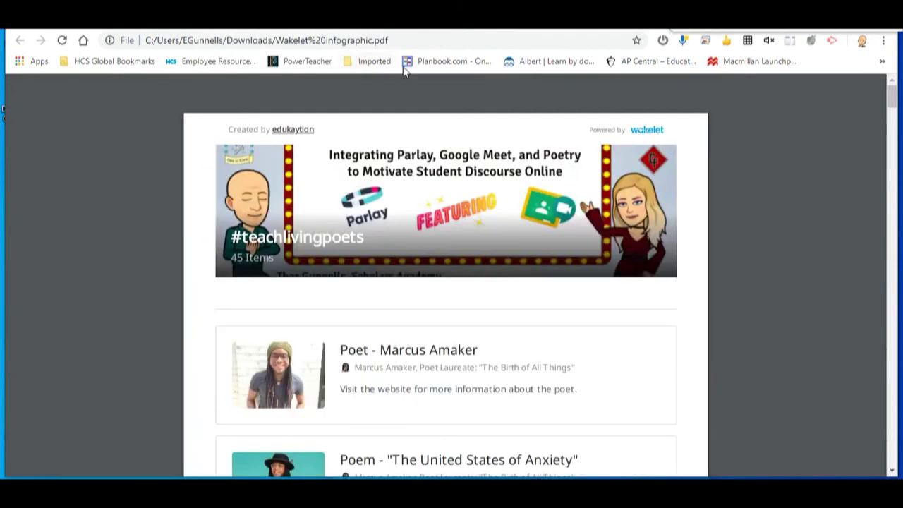
scroll(748, 218, "down", 4)
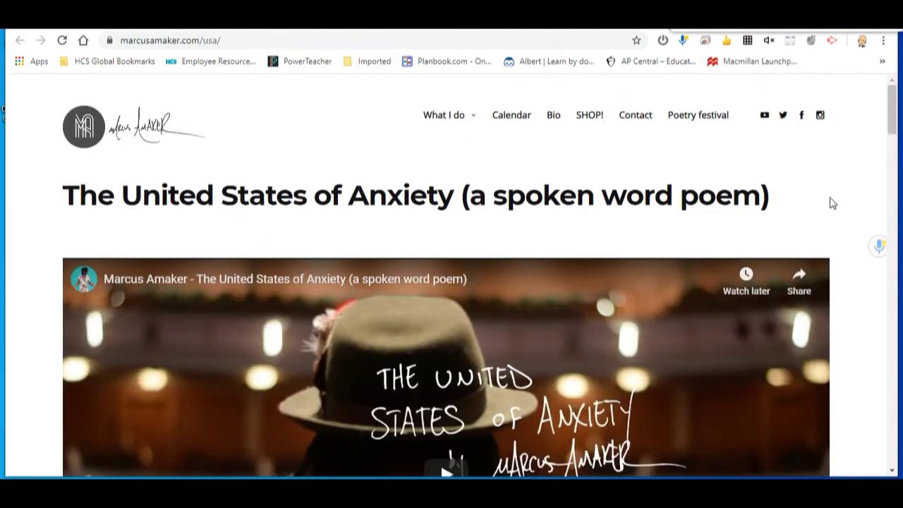
scroll(833, 203, "down", 2)
scroll(833, 203, "down", 1)
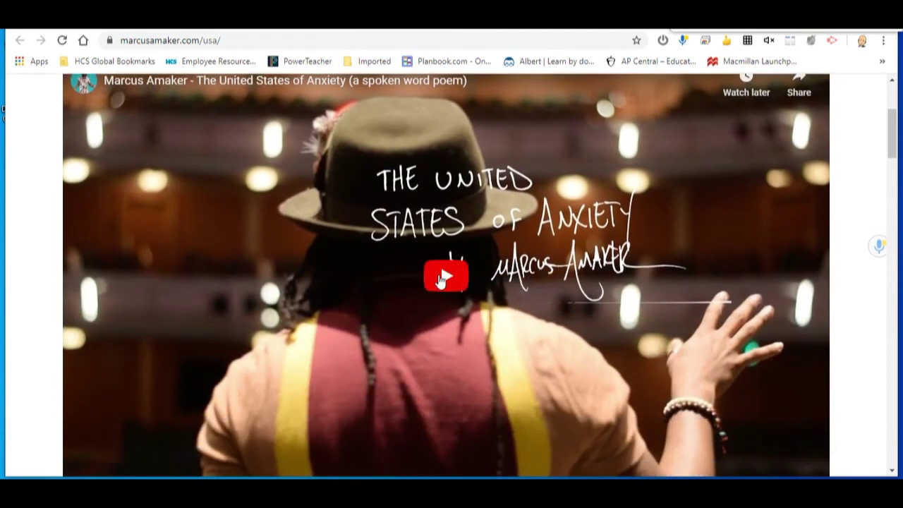
scroll(580, 259, "down", 5)
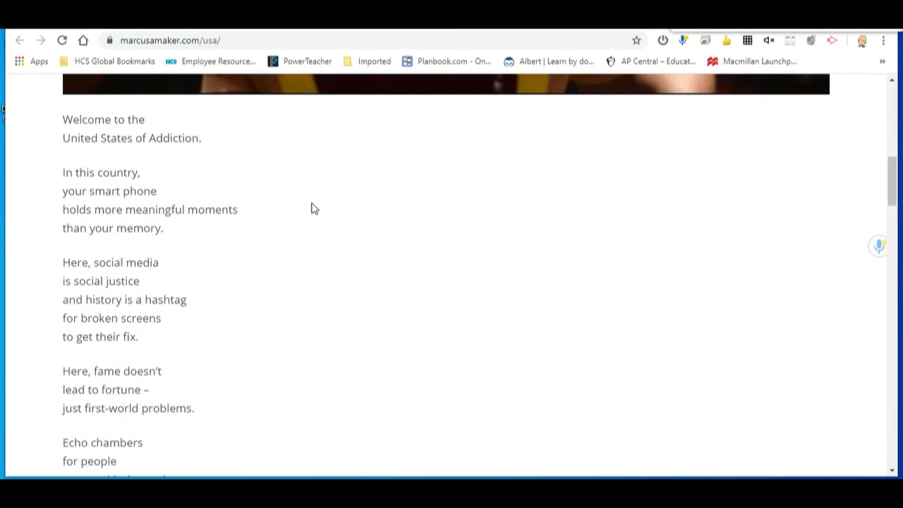
scroll(246, 339, "down", 3)
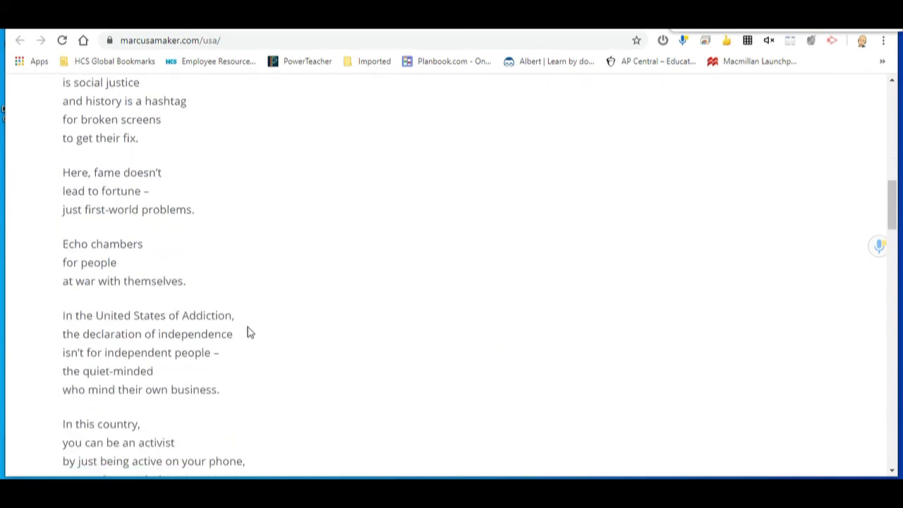
scroll(248, 330, "down", 2)
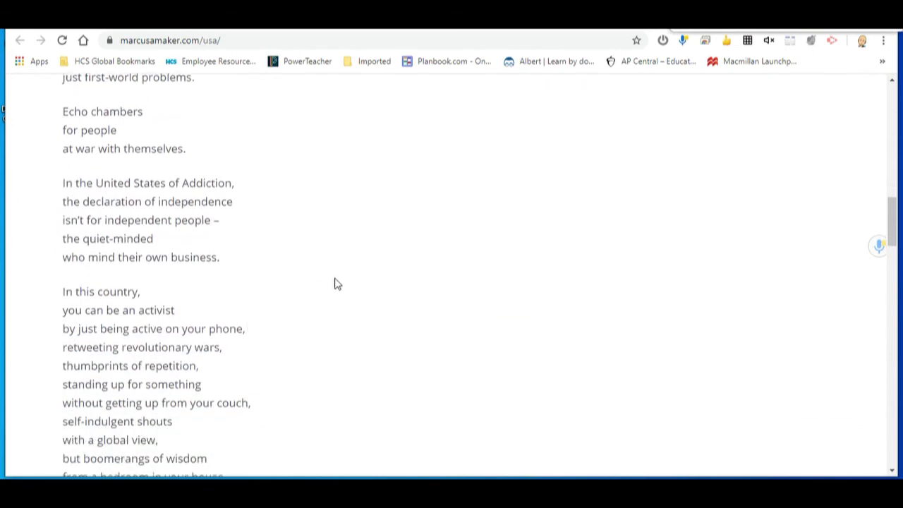
scroll(335, 283, "up", 10)
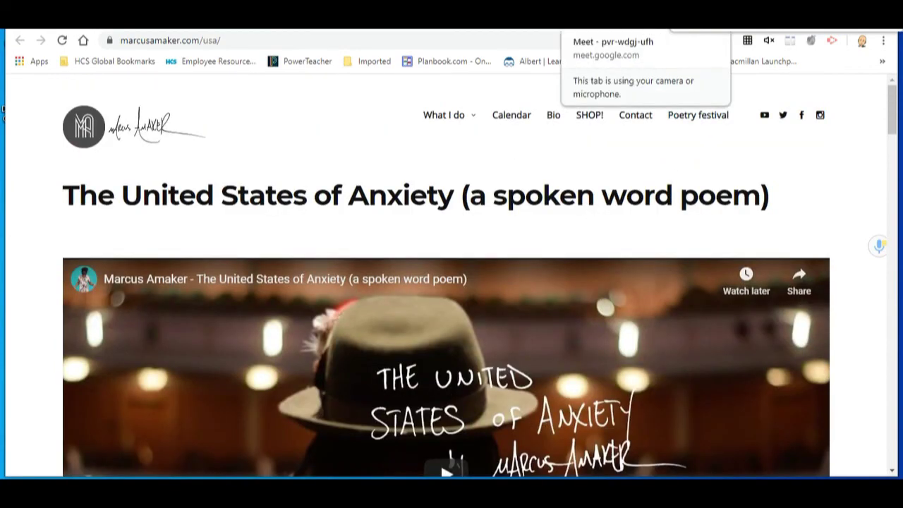
Return to the Google Meet call and split the screen 5:5 again, showing the Parlay Live Discussion beside it.
left_click(614, 30)
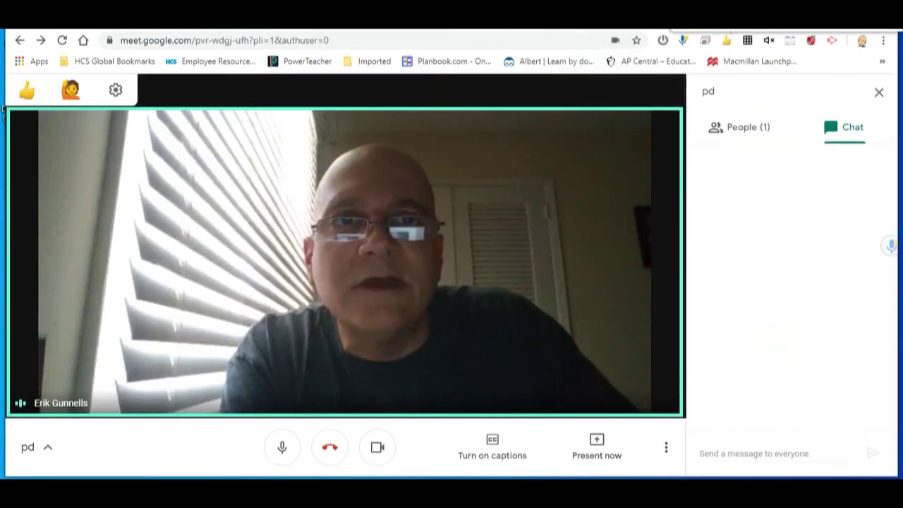
left_click(791, 42)
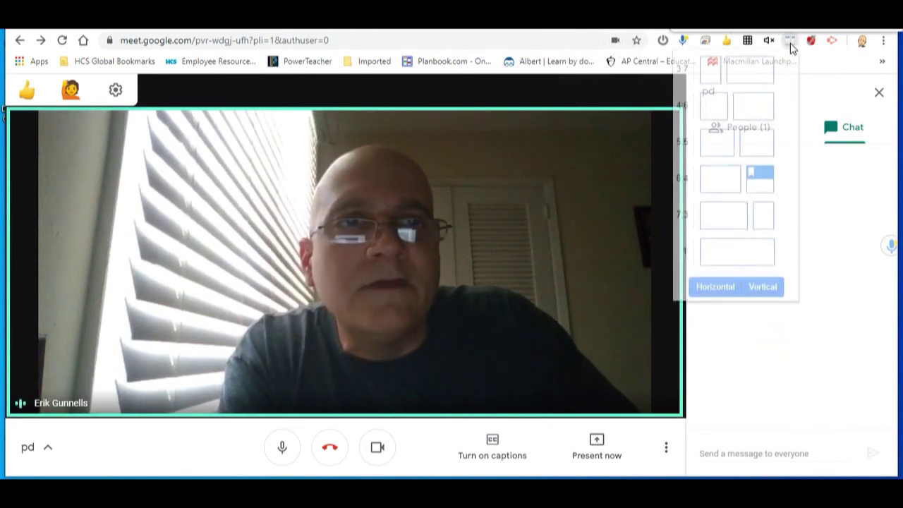
left_click(717, 144)
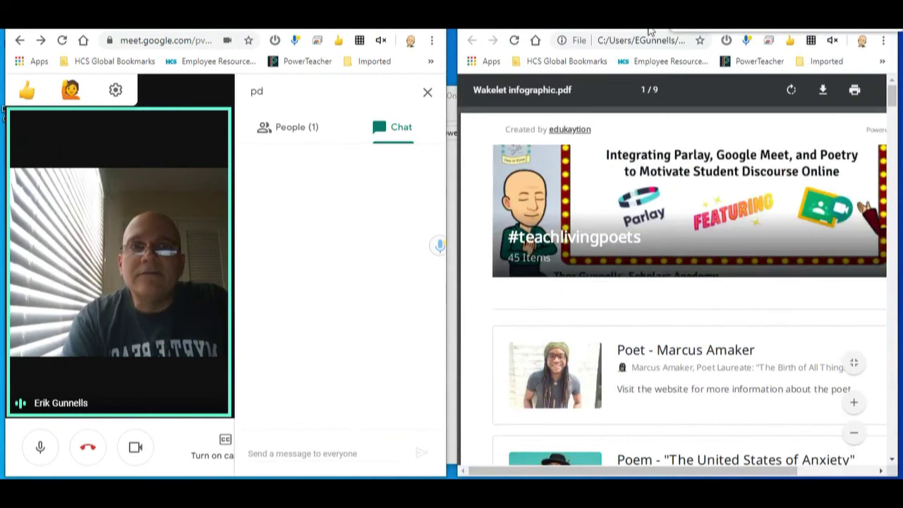
left_click(649, 31)
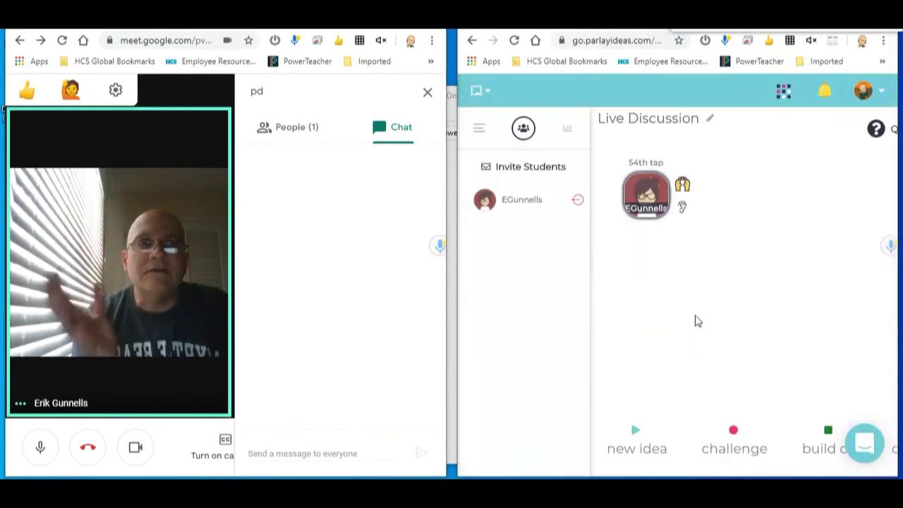